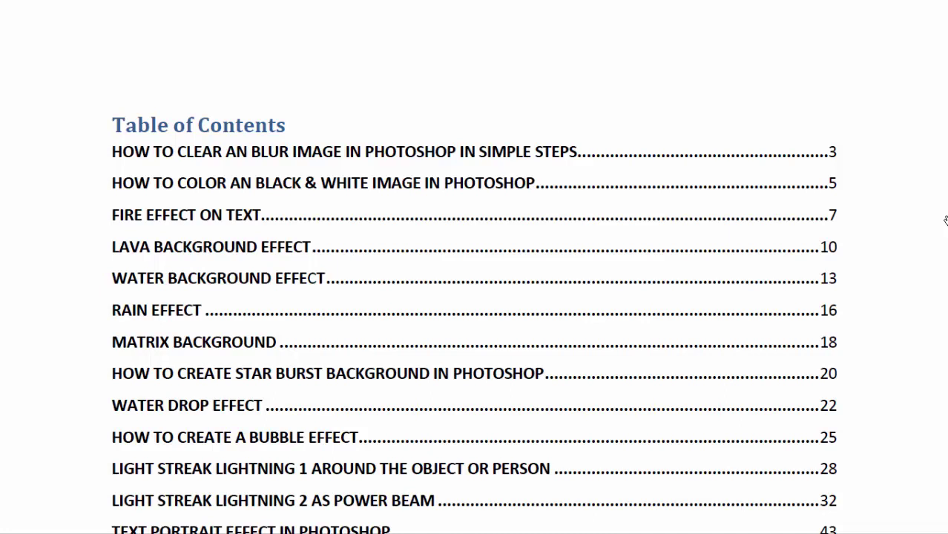
Step: Scroll down through the e-book's table of contents and back up
scroll(940, 224, down, 2)
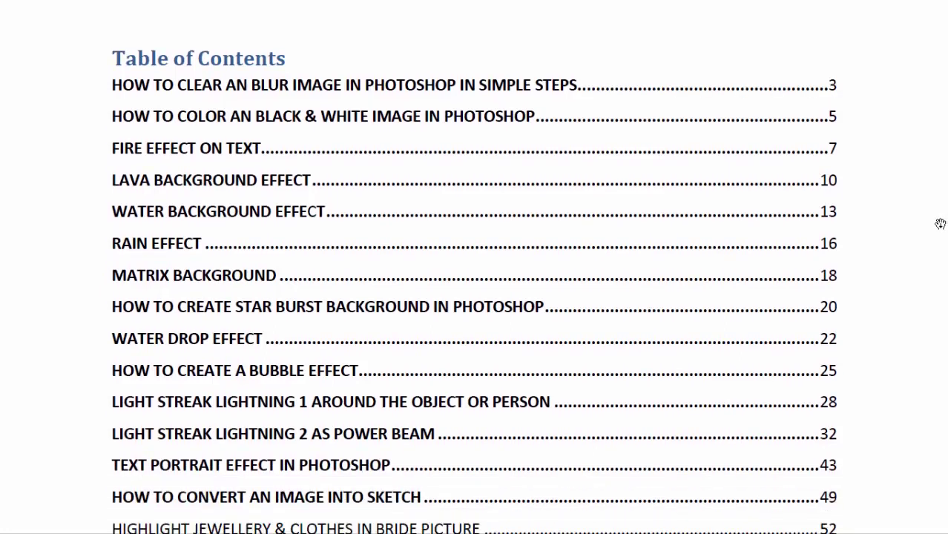
scroll(936, 225, down, 1)
scroll(930, 227, down, 1)
scroll(923, 230, down, 1)
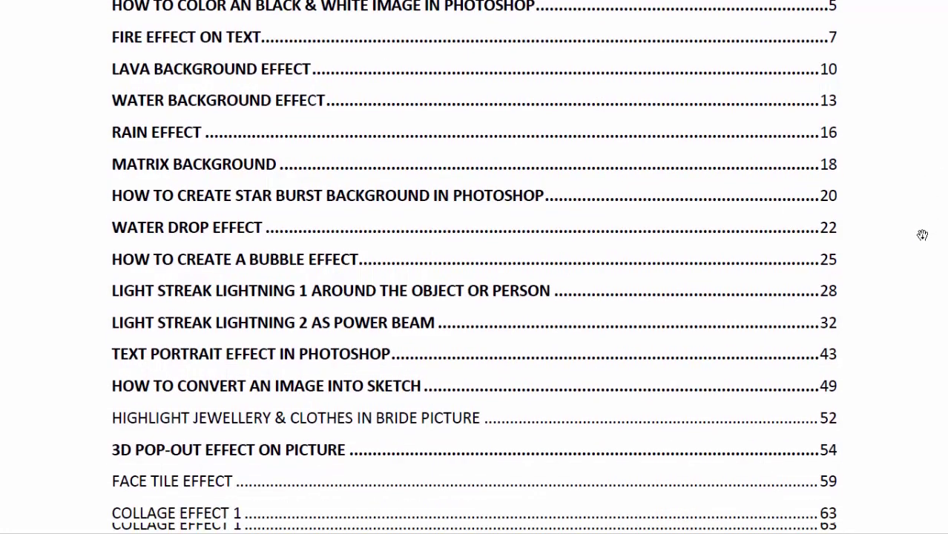
scroll(920, 232, down, 1)
scroll(920, 237, down, 1)
scroll(917, 238, down, 1)
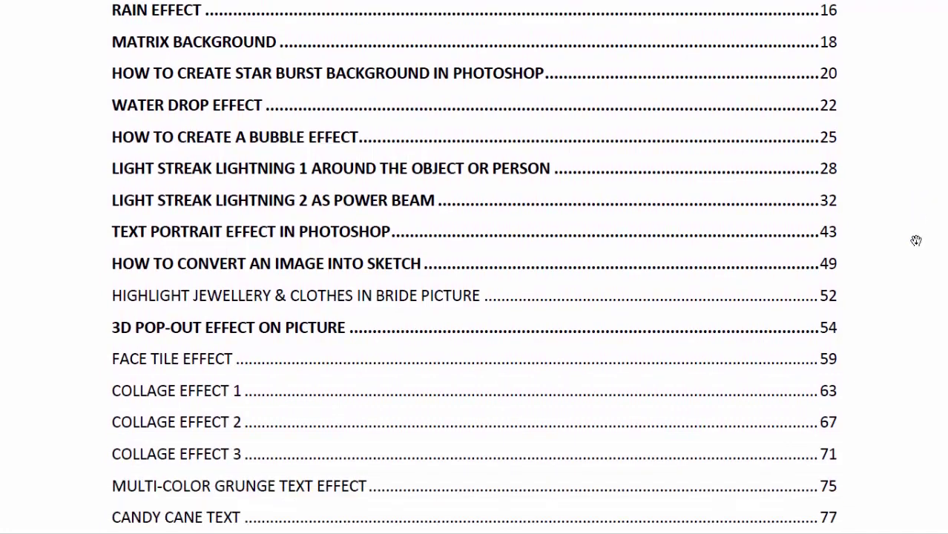
scroll(915, 240, down, 1)
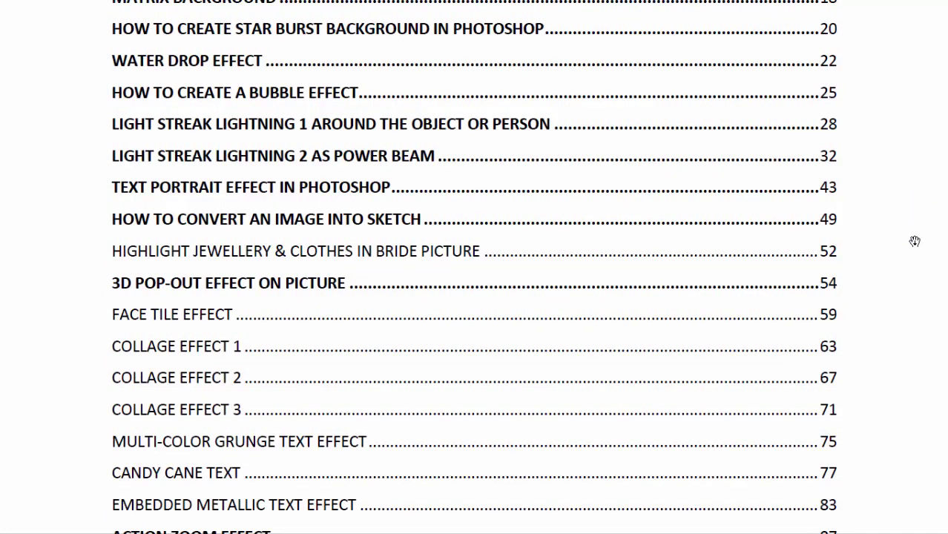
scroll(914, 241, up, 2)
scroll(914, 241, up, 2)
scroll(914, 241, up, 1)
scroll(914, 241, up, 1)
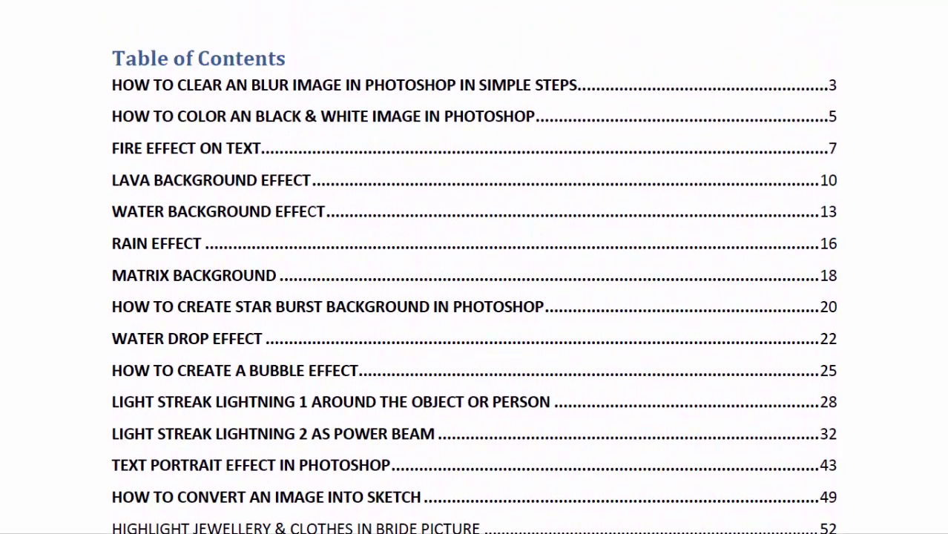
scroll(474, 296, up, 1)
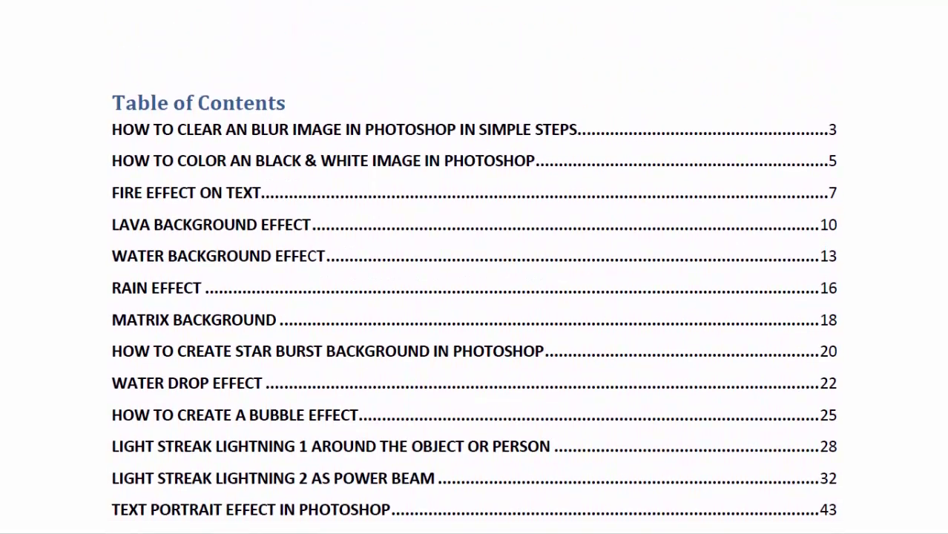
Step: Browse the 'How to clear an blur image' chapter's steps, then return to the contents
ctrl+click(249, 138)
scroll(345, 165, down, 2)
scroll(349, 168, down, 2)
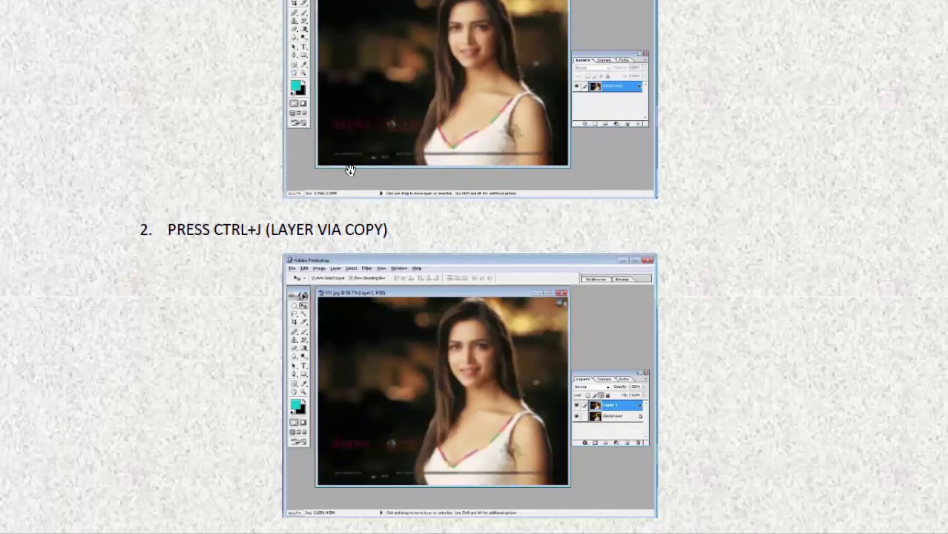
scroll(360, 174, down, 2)
scroll(627, 253, down, 1)
scroll(627, 255, down, 2)
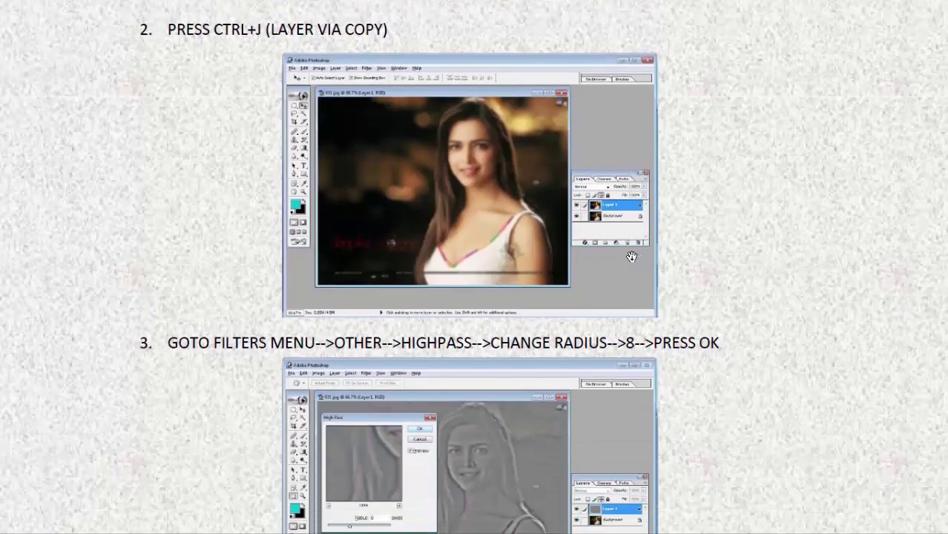
scroll(628, 256, down, 2)
scroll(629, 259, down, 2)
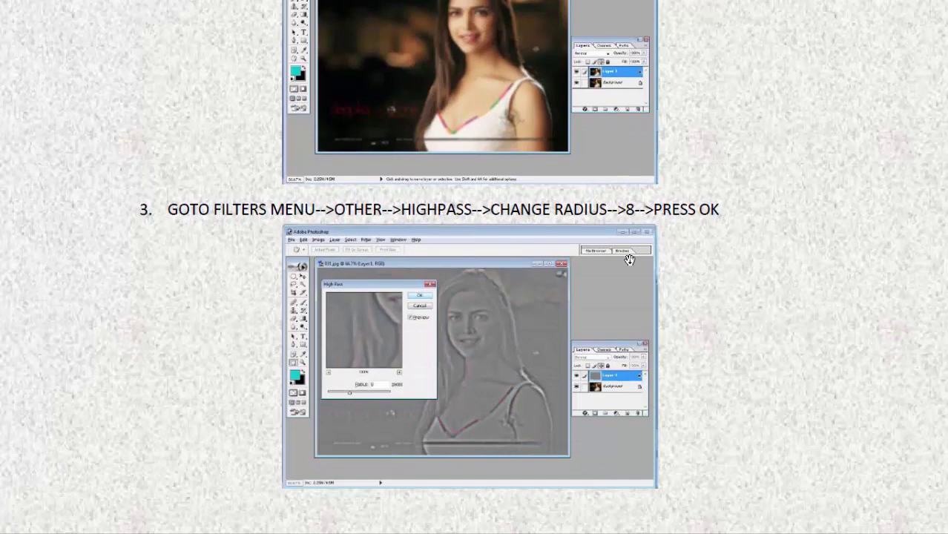
scroll(772, 258, up, 1)
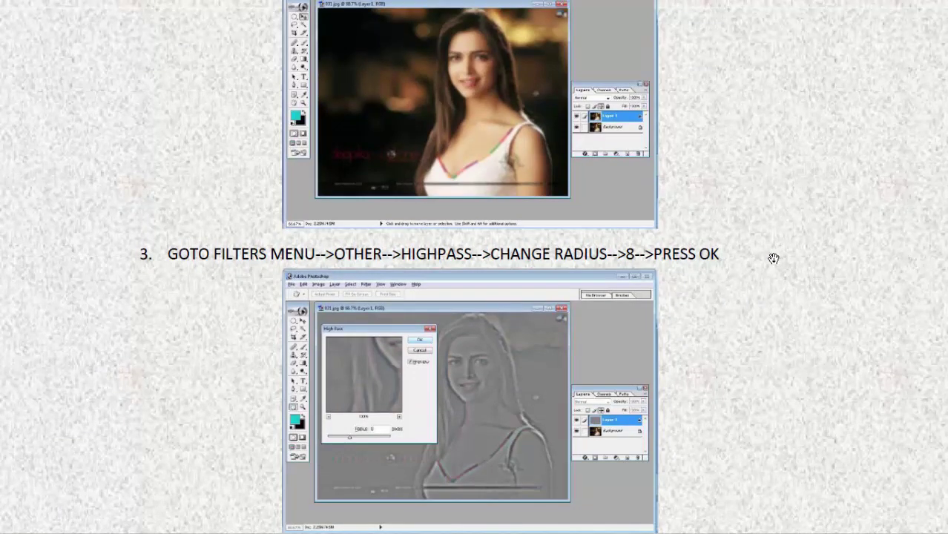
scroll(772, 258, up, 1)
scroll(773, 258, up, 10)
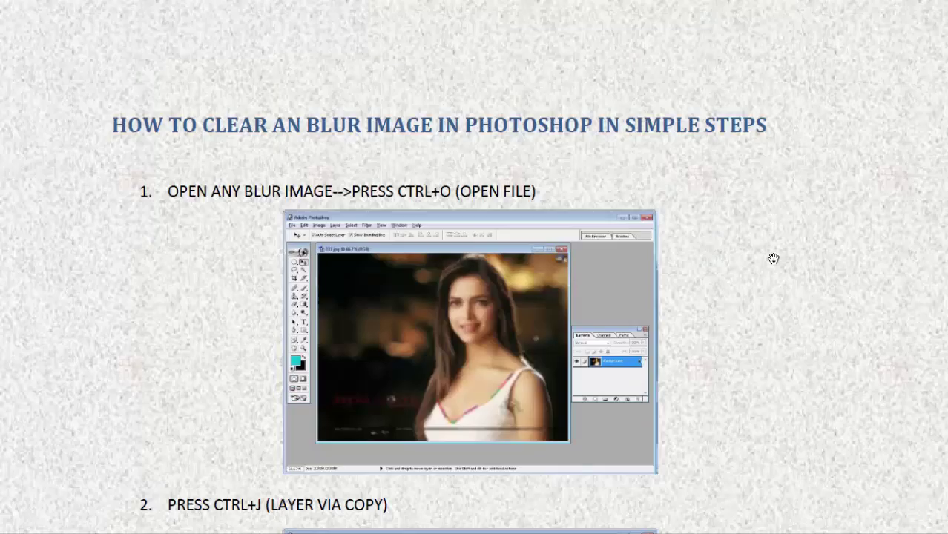
scroll(772, 258, up, 8)
scroll(772, 259, up, 1)
scroll(773, 258, up, 2)
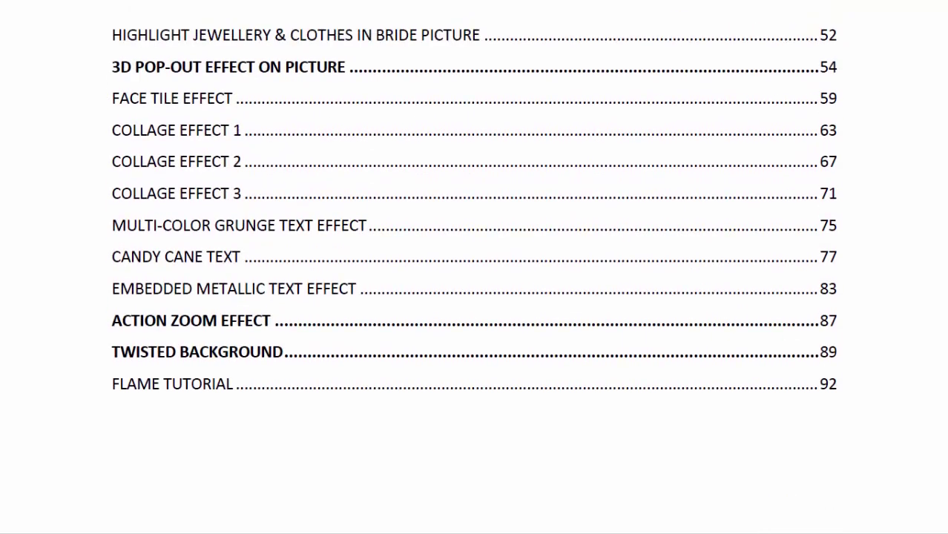
scroll(773, 259, up, 3)
scroll(772, 258, up, 2)
scroll(773, 258, up, 1)
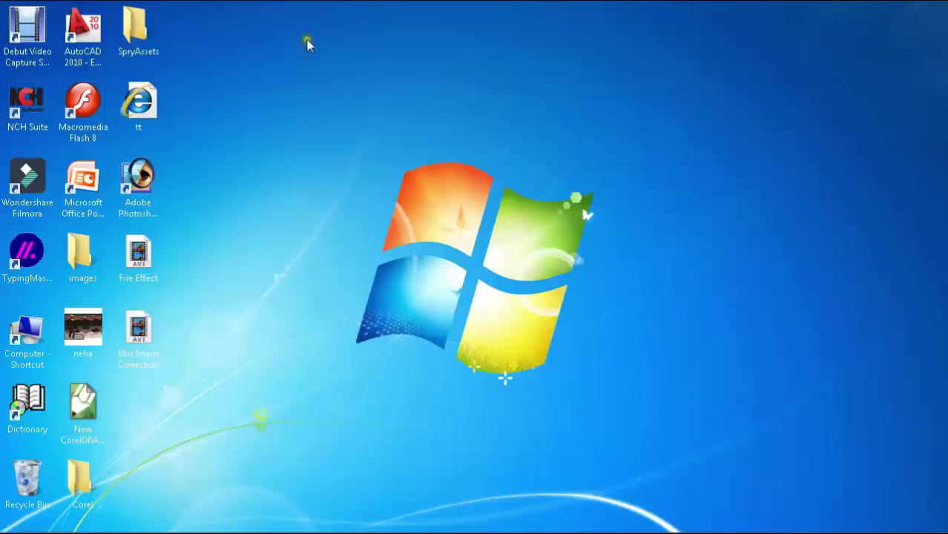
Step: Launch Adobe Photoshop 7.0 from its desktop shortcut
click(156, 184)
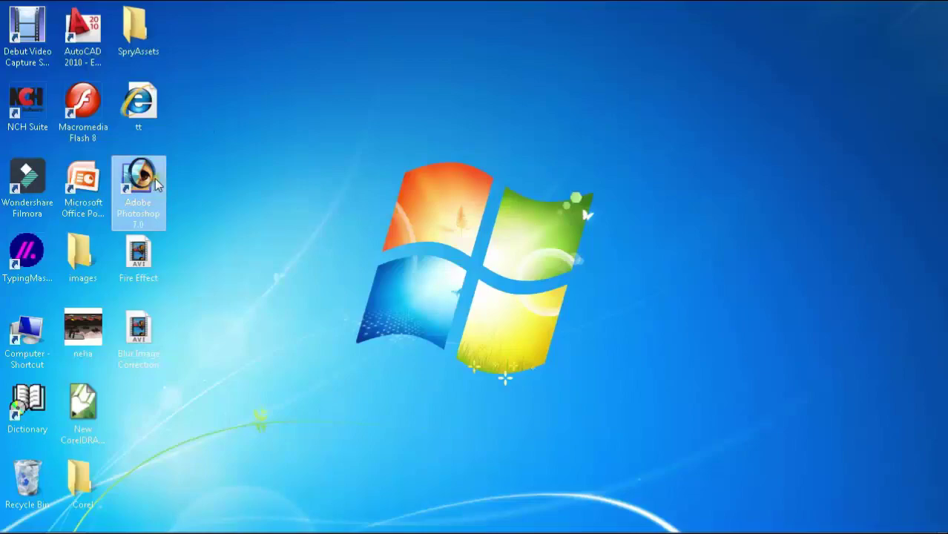
double_click(156, 184)
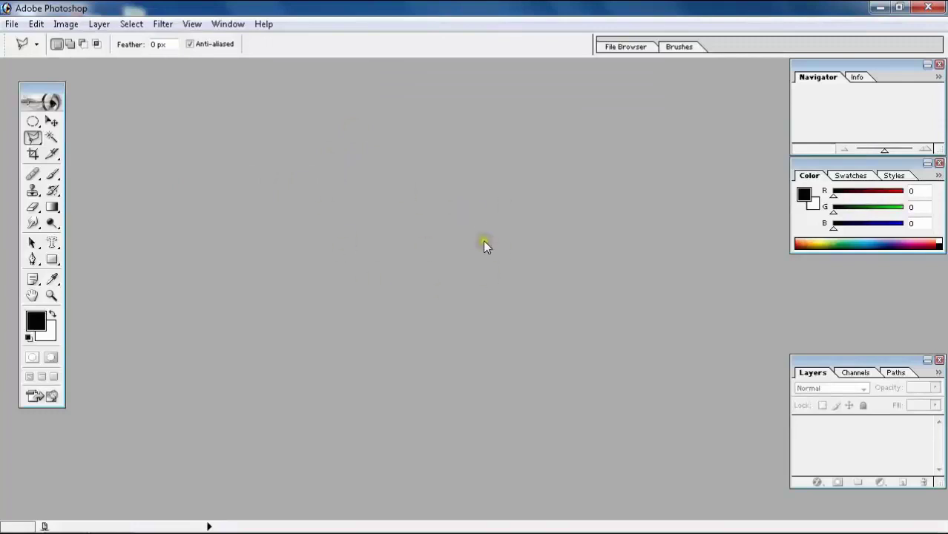
Step: Open the black-and-white portrait 118.jpg from the images folder
click(12, 24)
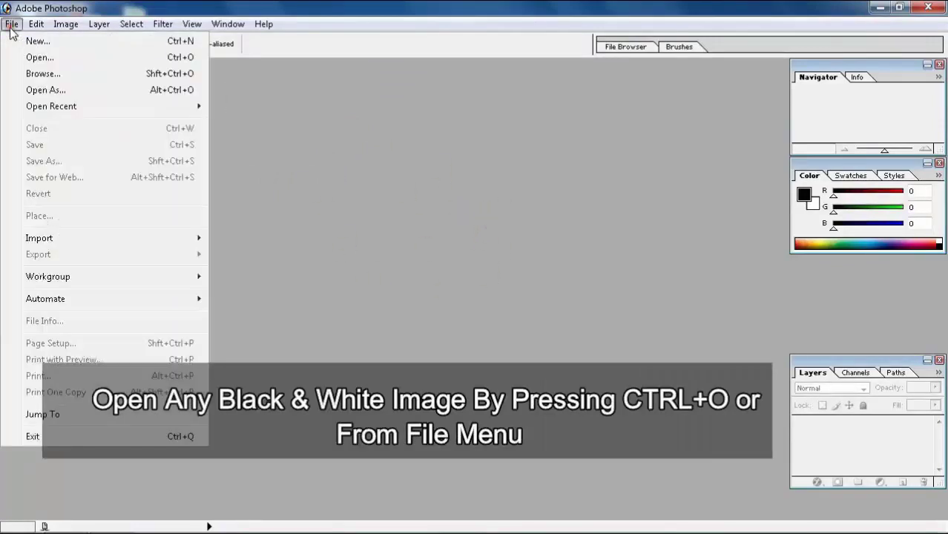
click(44, 57)
click(275, 103)
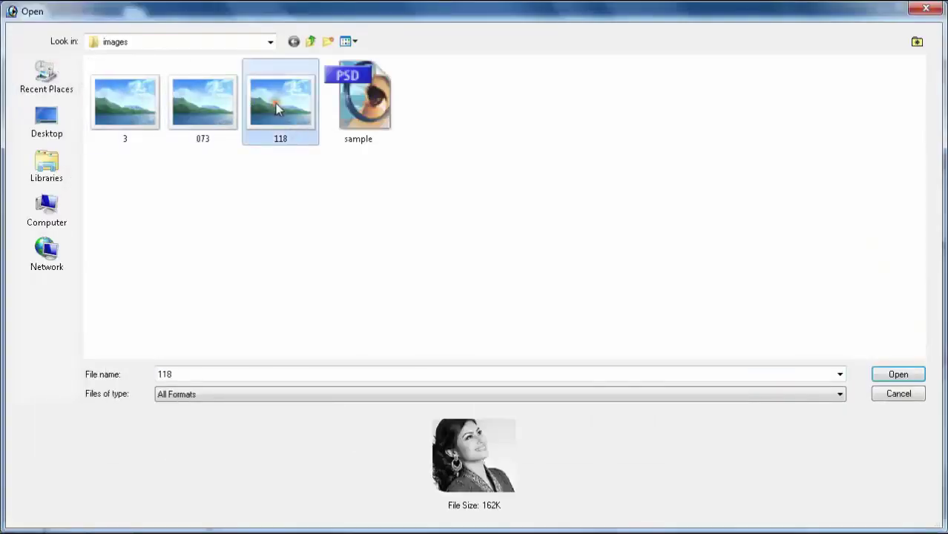
click(898, 376)
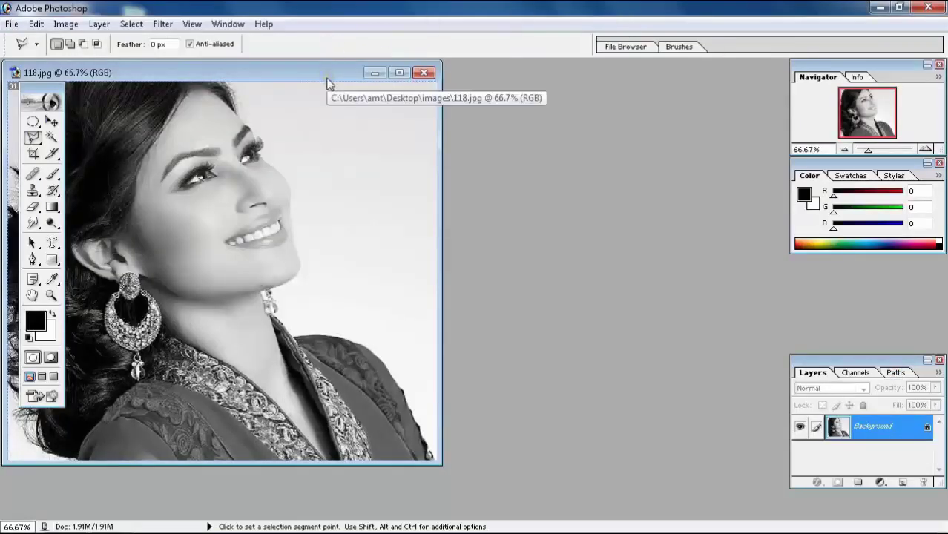
Step: Centre and maximize the portrait window, and switch to the Polygonal Lasso Tool
mouse_move(327, 77)
mouse_down()
mouse_move(485, 101)
mouse_move(530, 97)
mouse_up()
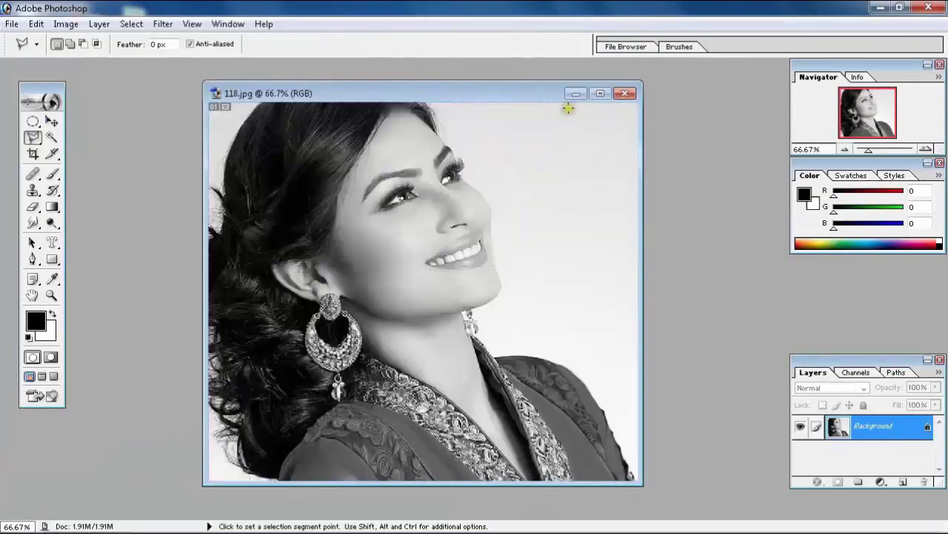
click(598, 95)
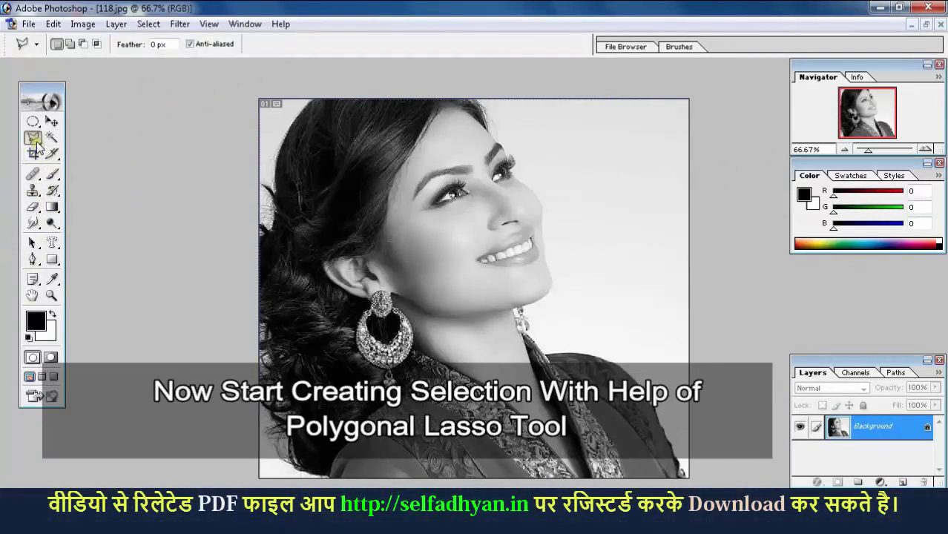
drag(33, 138, 77, 153)
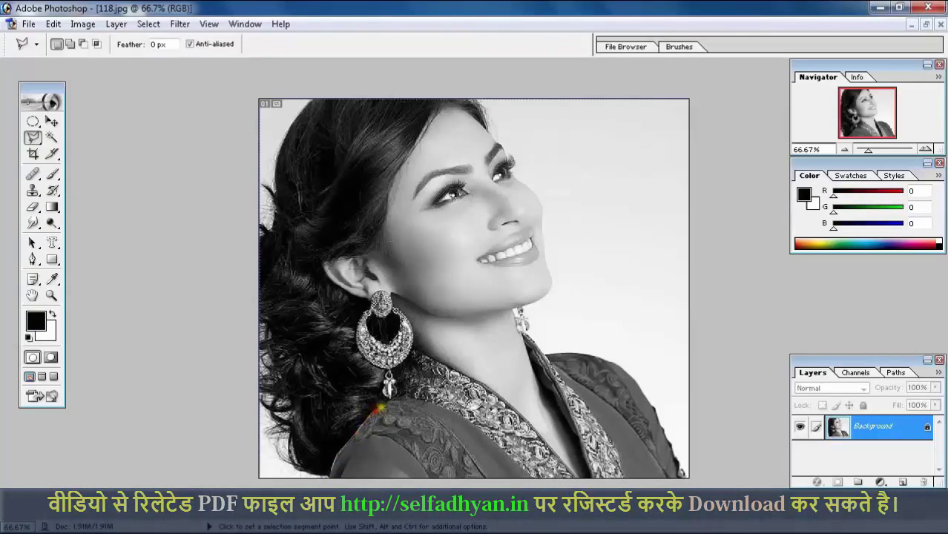
Step: Trace lasso points from below the earring down along the collar's edge
click(393, 401)
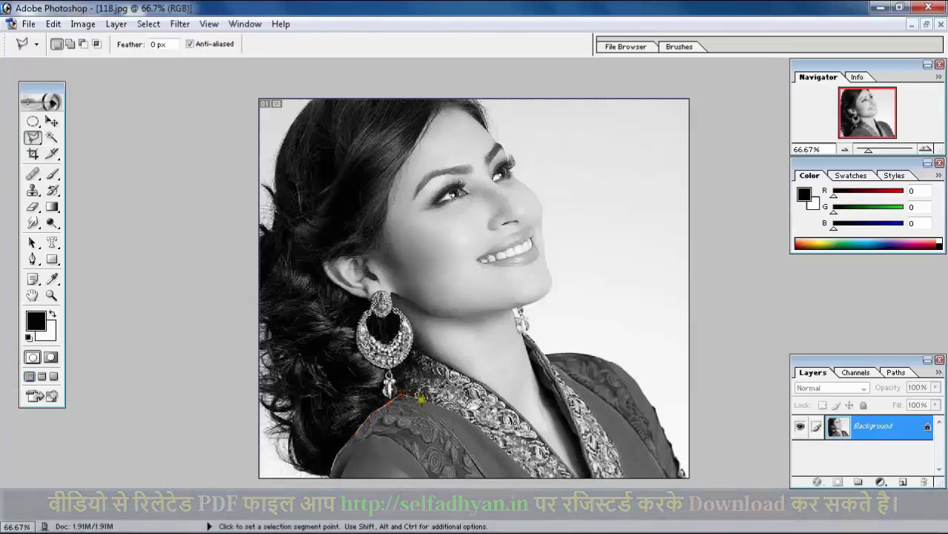
click(443, 407)
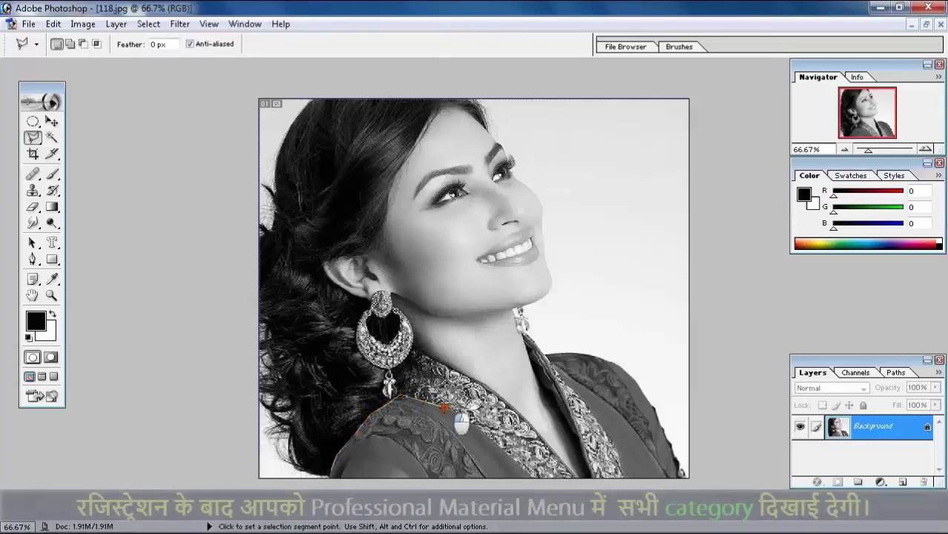
click(468, 418)
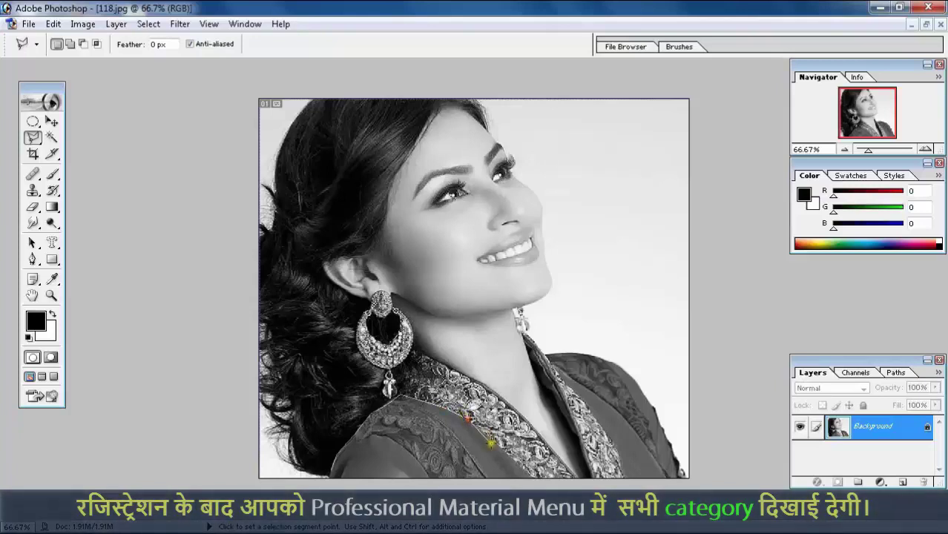
click(494, 444)
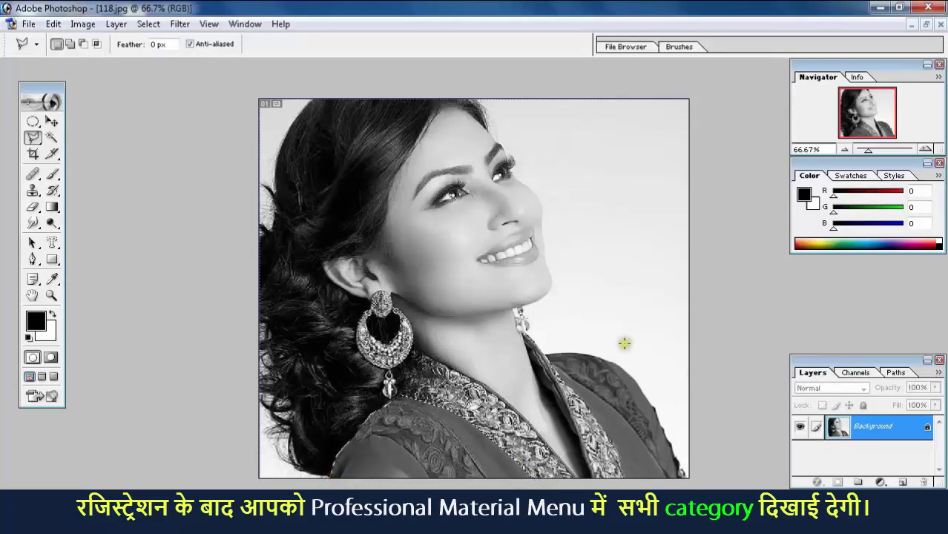
Step: With Add to Selection on, close the lasso outline around the dress and lower shoulder
click(530, 352)
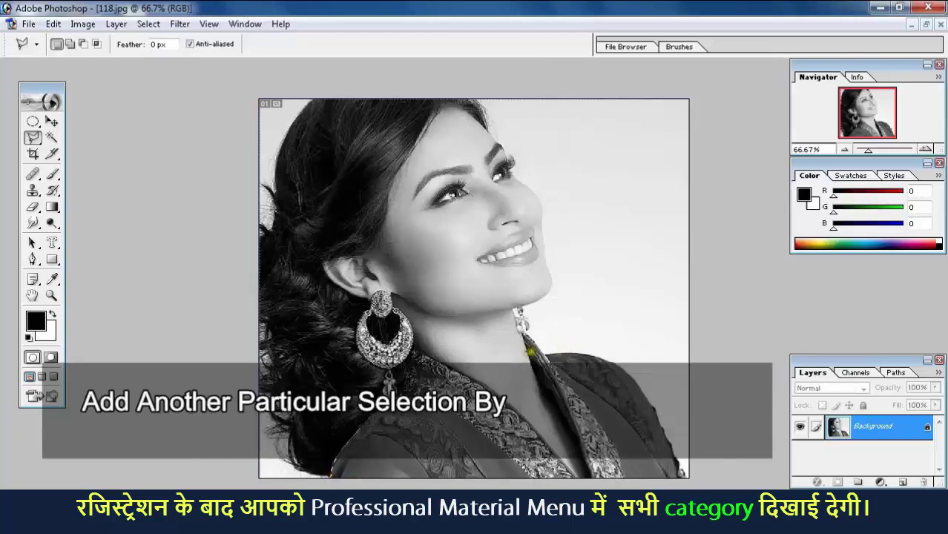
click(72, 45)
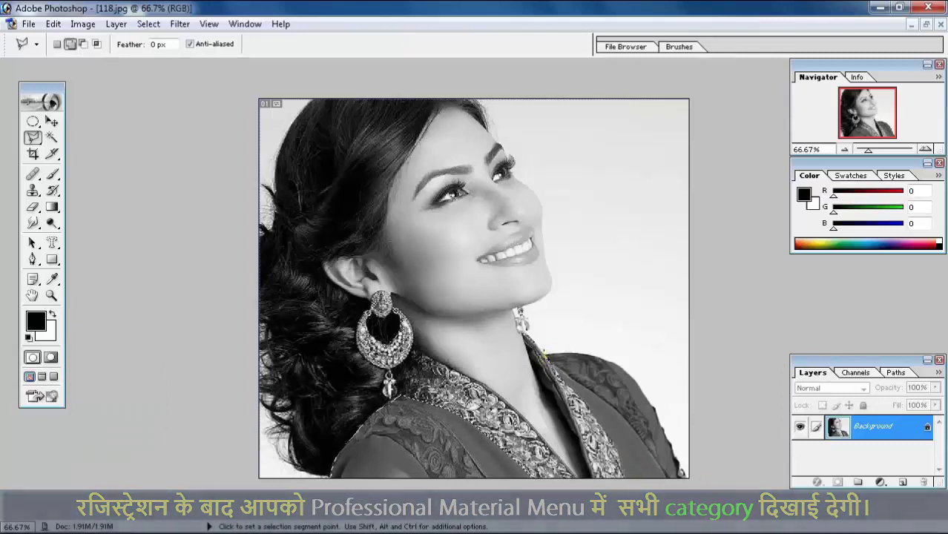
click(546, 354)
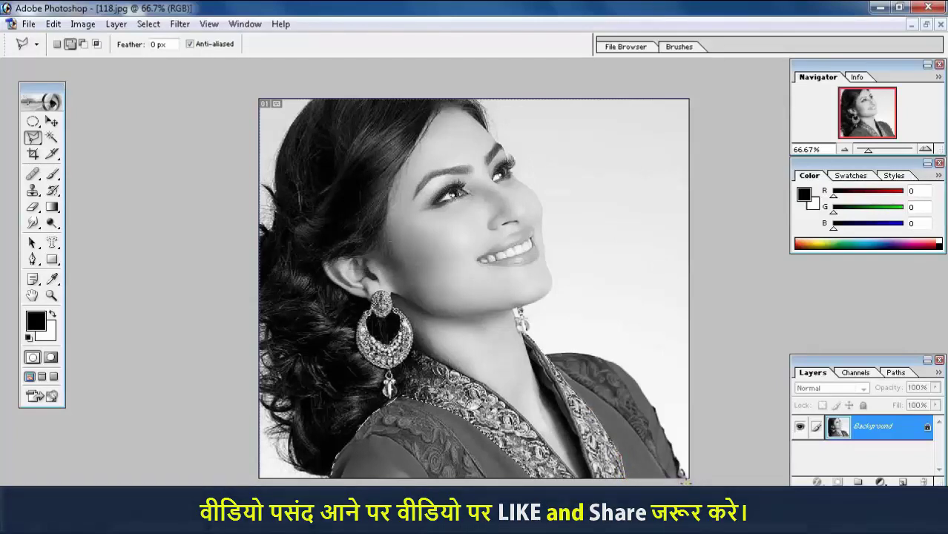
click(685, 481)
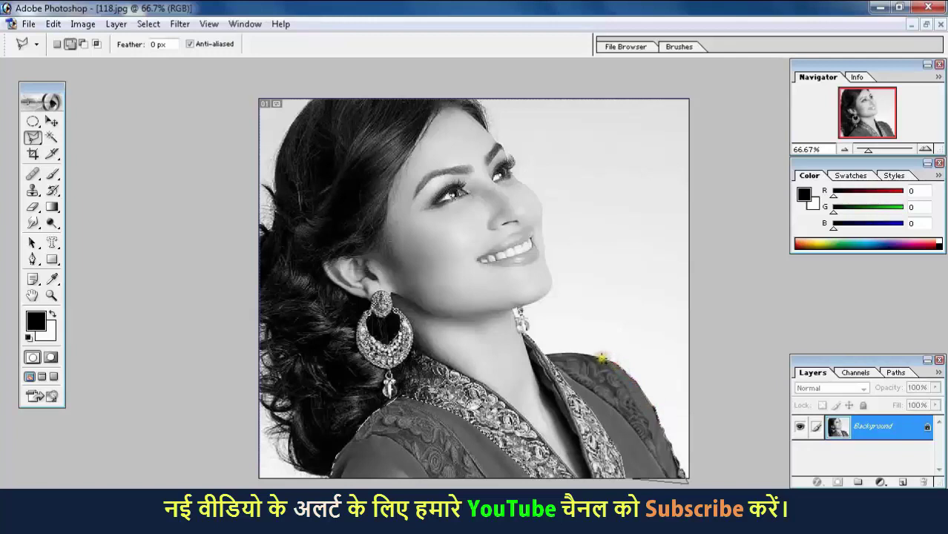
click(585, 354)
click(552, 352)
double_click(548, 351)
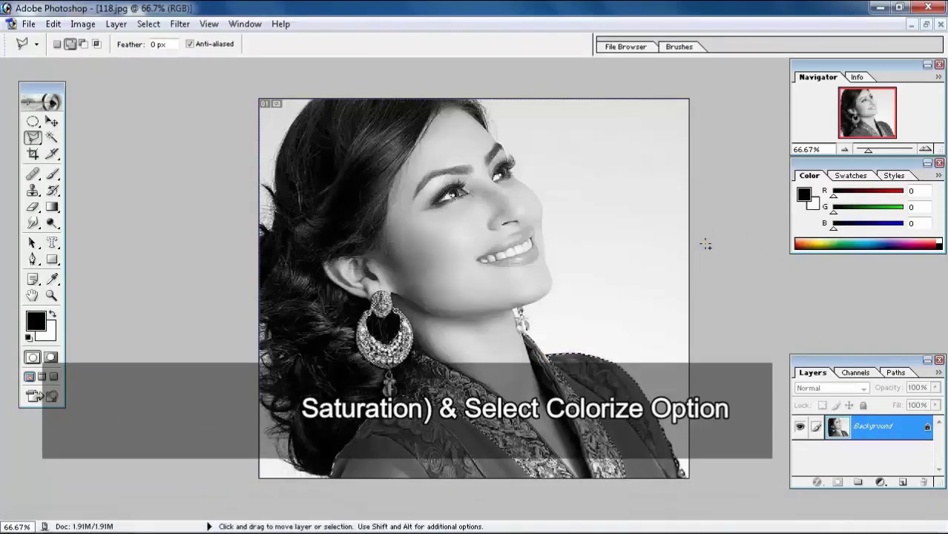
Step: Colorize the selected dress purple with Hue 275 and Saturation 39
key(ctrl+u)
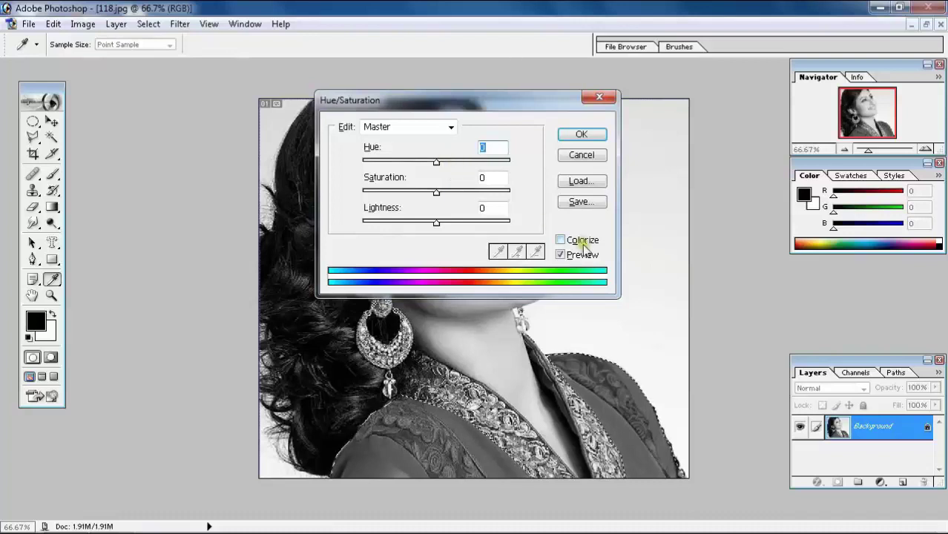
drag(531, 102, 468, 114)
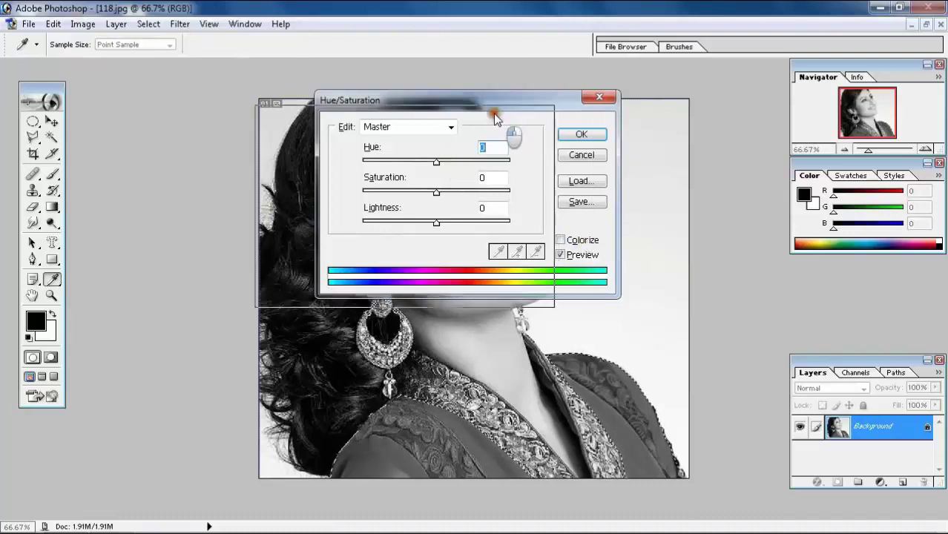
click(507, 252)
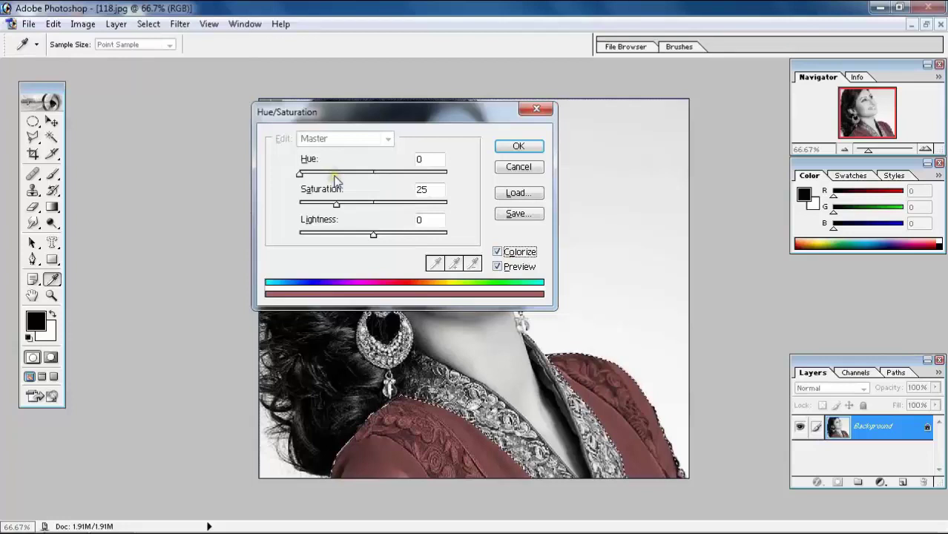
text(275)
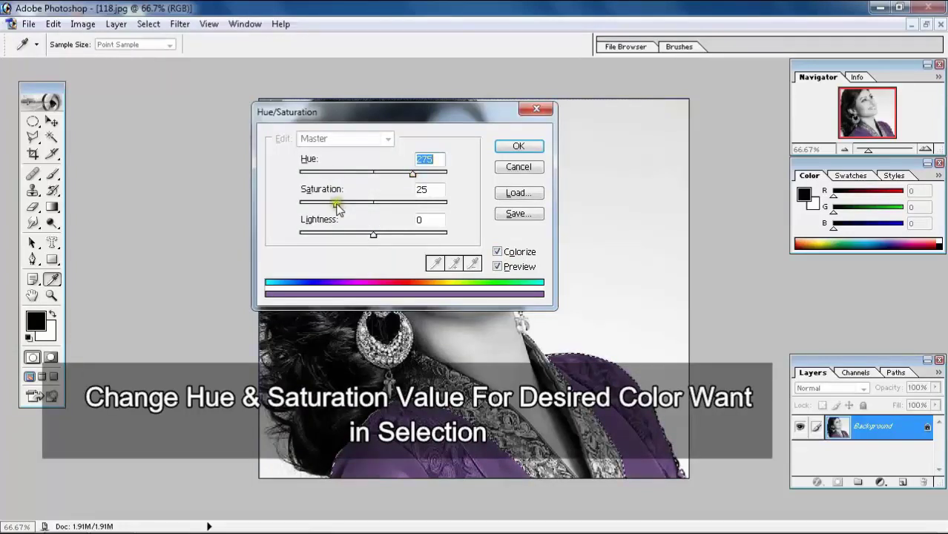
drag(336, 206, 357, 209)
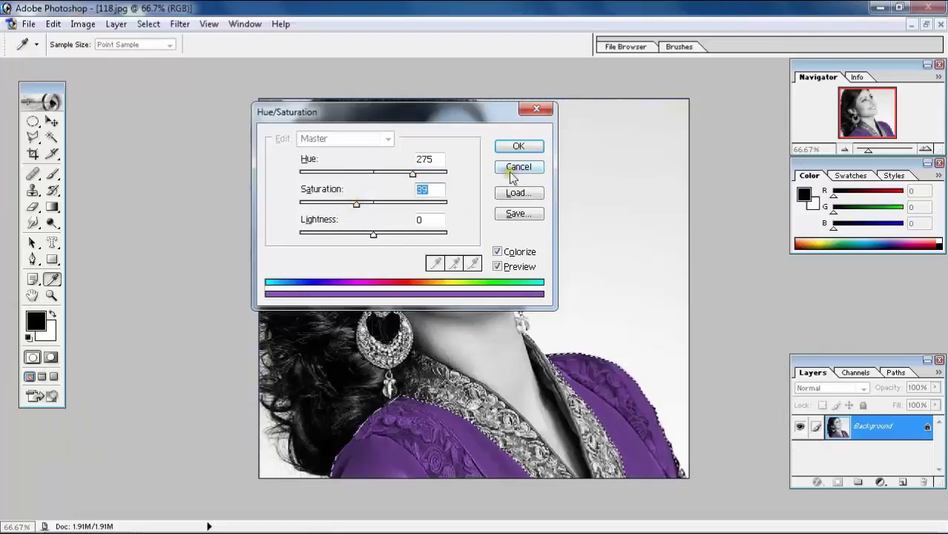
click(517, 147)
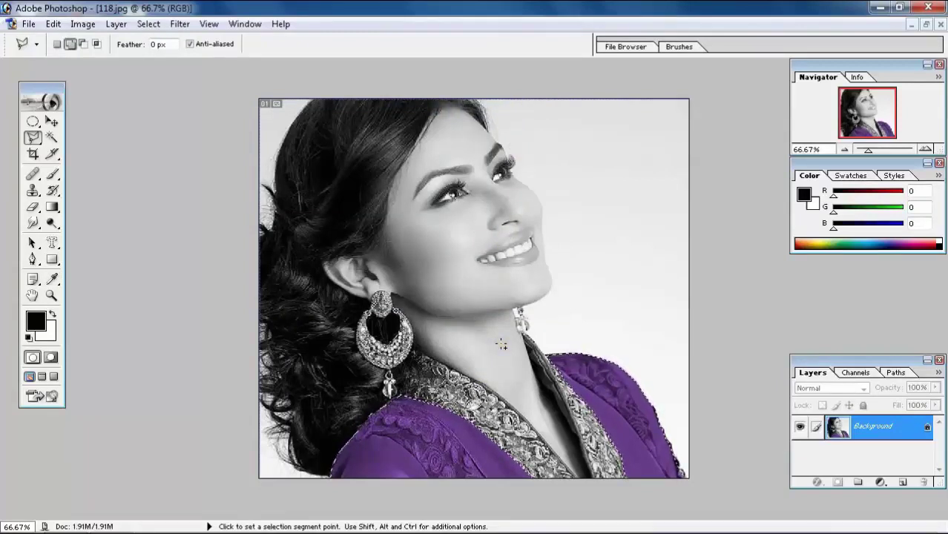
Step: Deselect the dress and lasso the first side of the embroidered collar
key(ctrl)
key(ctrl+d)
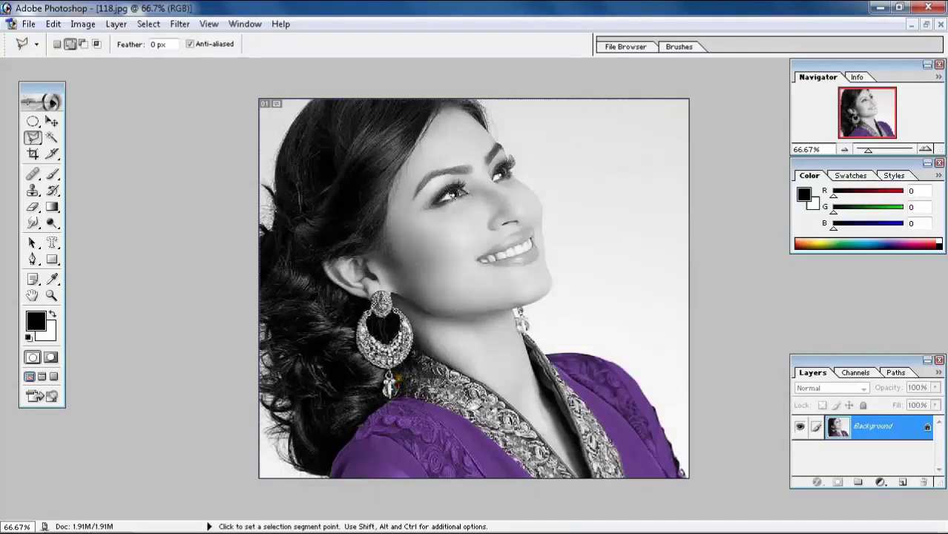
click(395, 382)
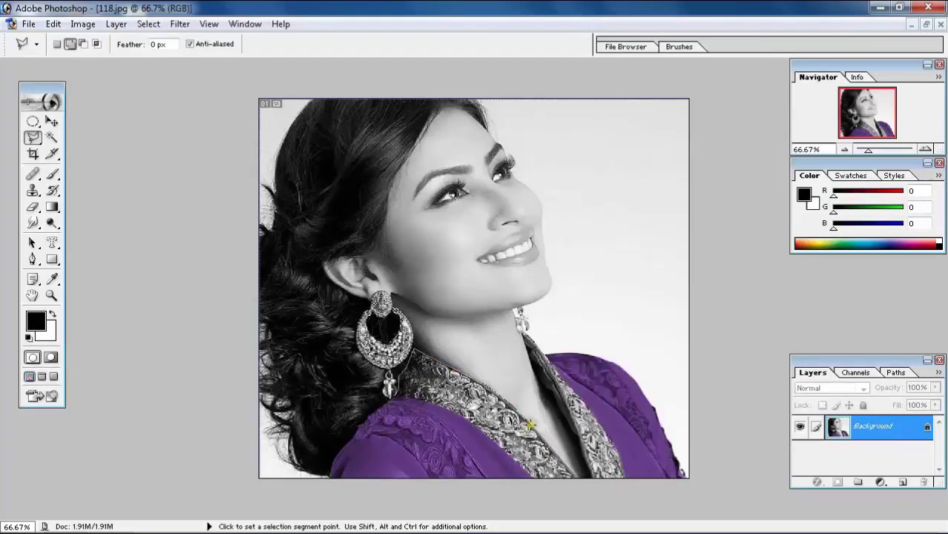
click(581, 483)
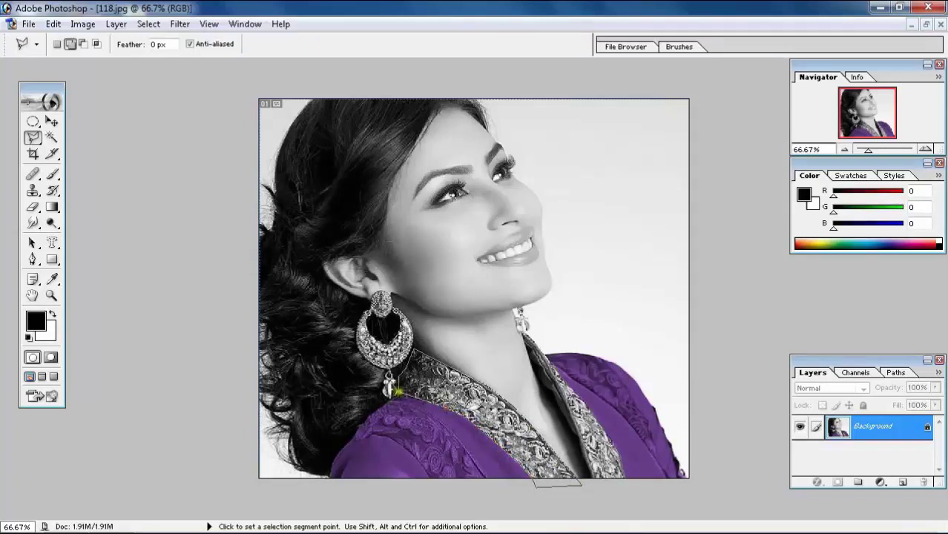
click(415, 404)
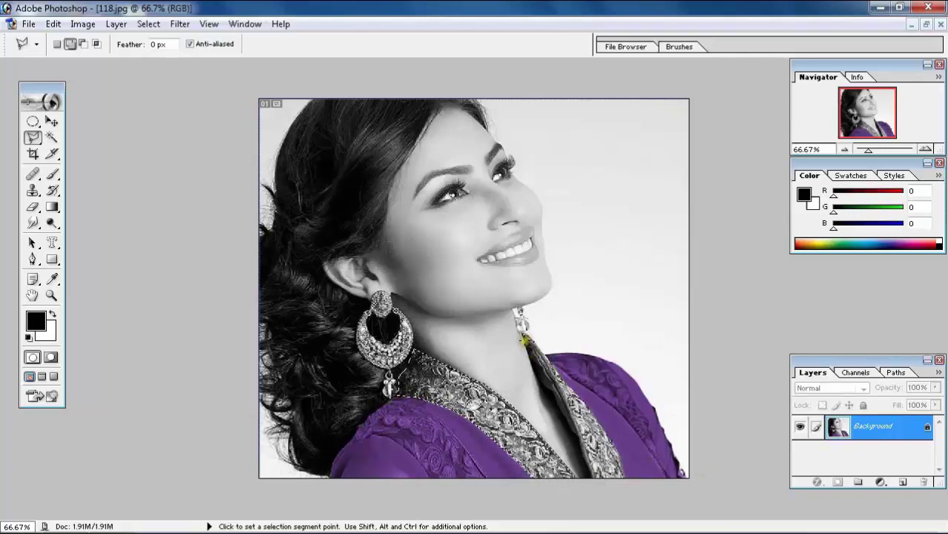
Step: Add the collar's other side to the selection with a second lasso outline
click(520, 334)
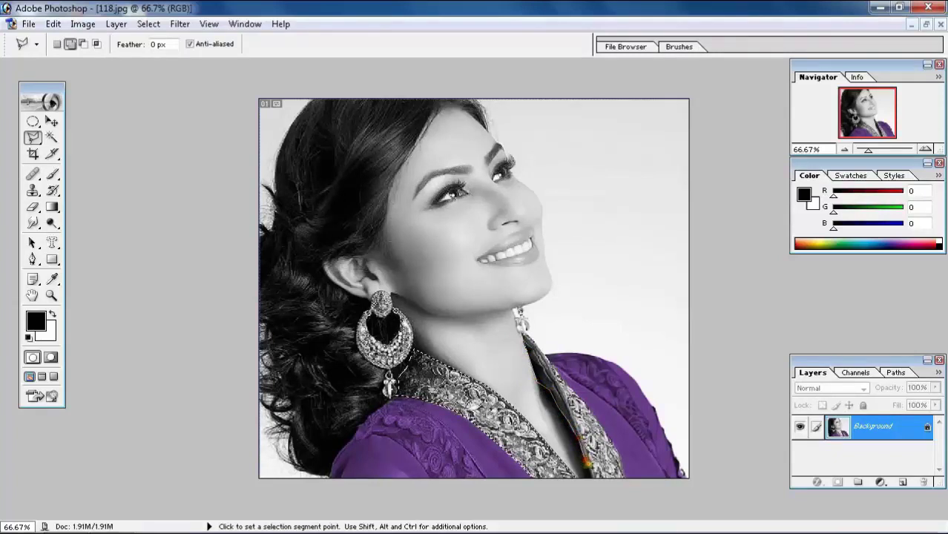
click(593, 479)
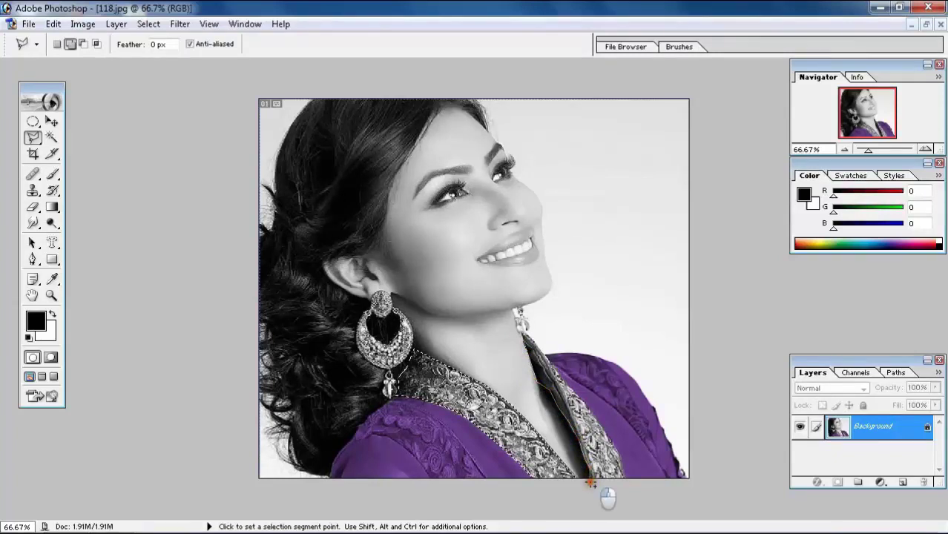
click(623, 481)
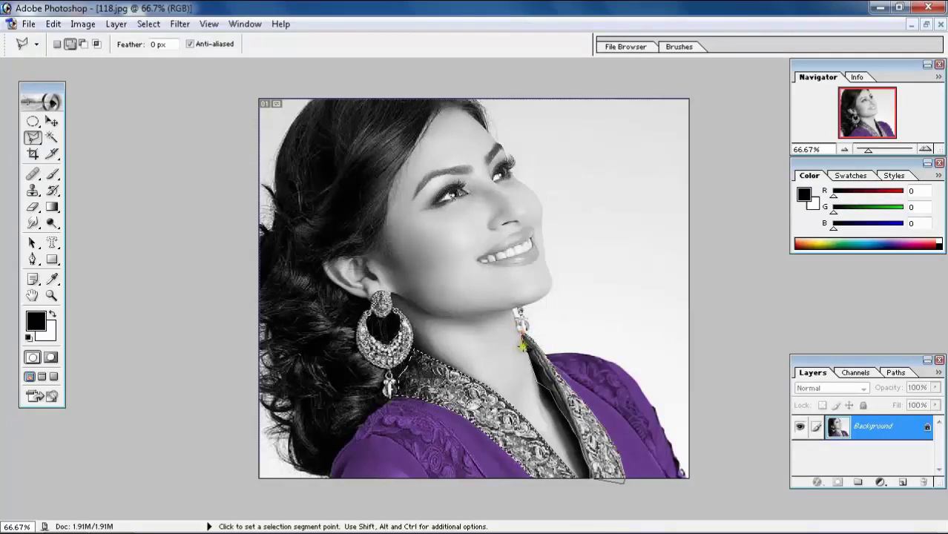
double_click(522, 344)
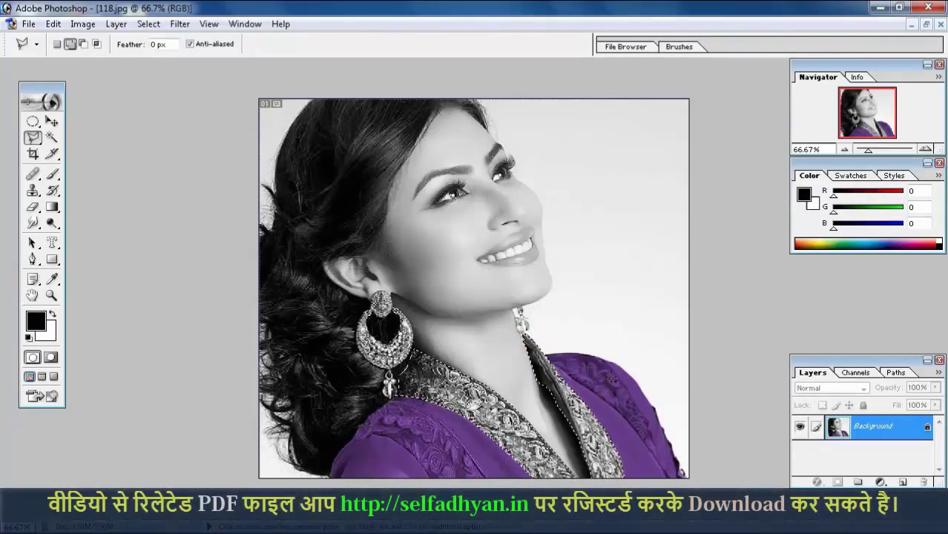
Step: Colorize the selected collar gold-yellow with Hue 58 and Saturation 54
key(ctrl+u)
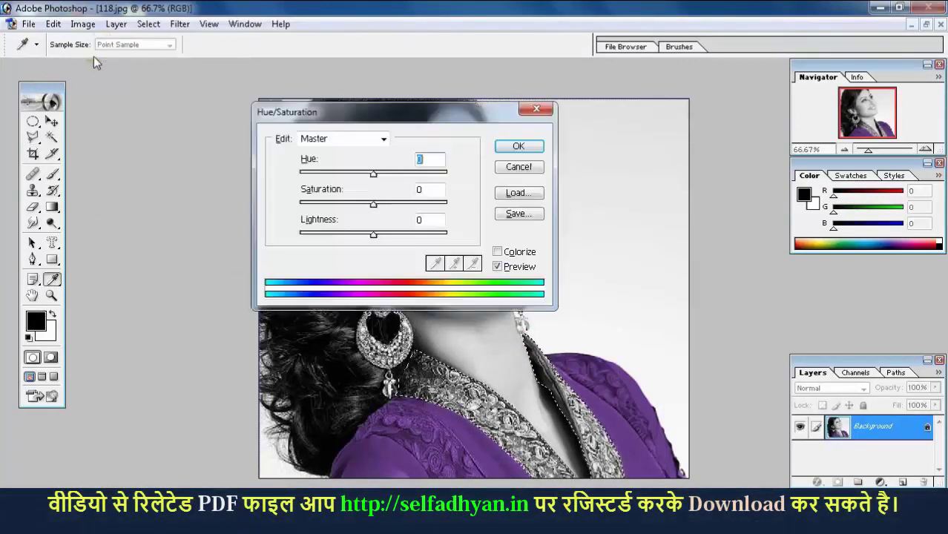
click(497, 251)
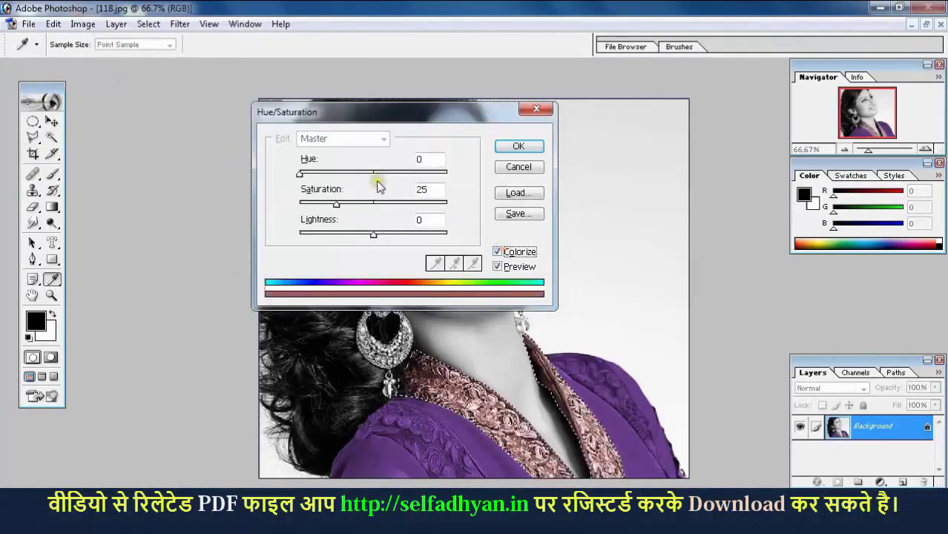
drag(385, 174, 447, 174)
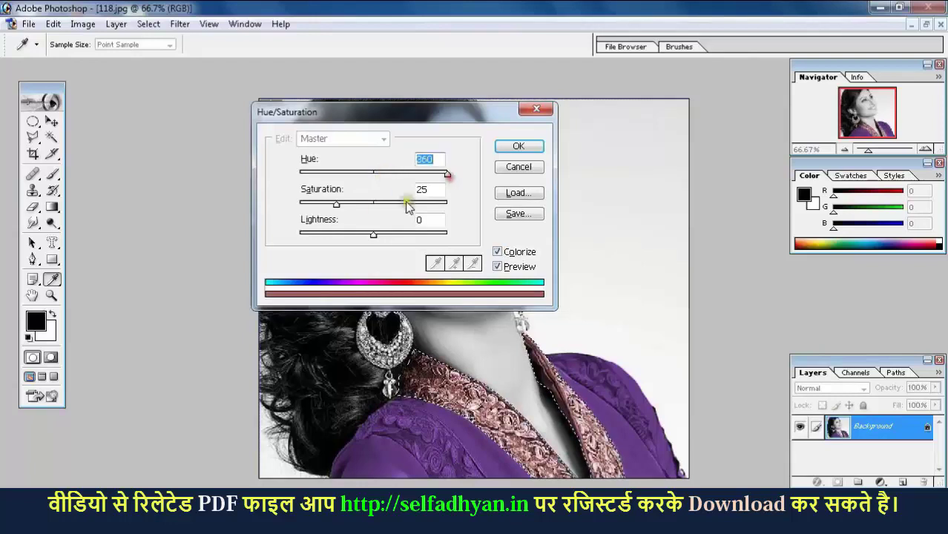
drag(402, 203, 378, 203)
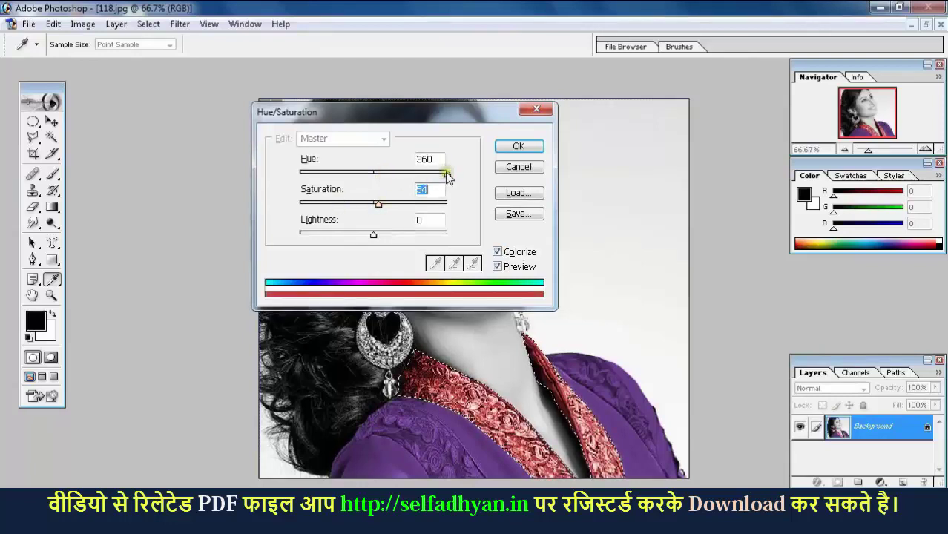
drag(448, 174, 324, 174)
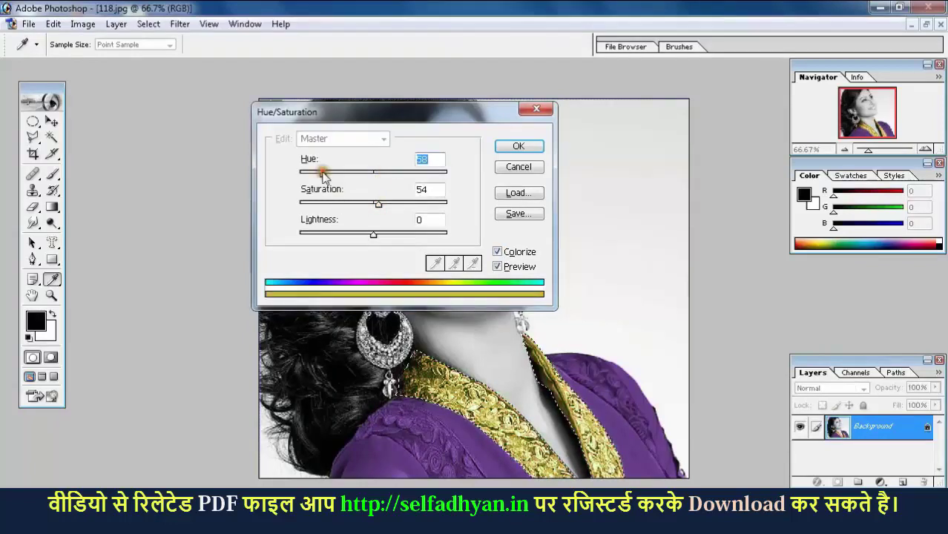
click(518, 148)
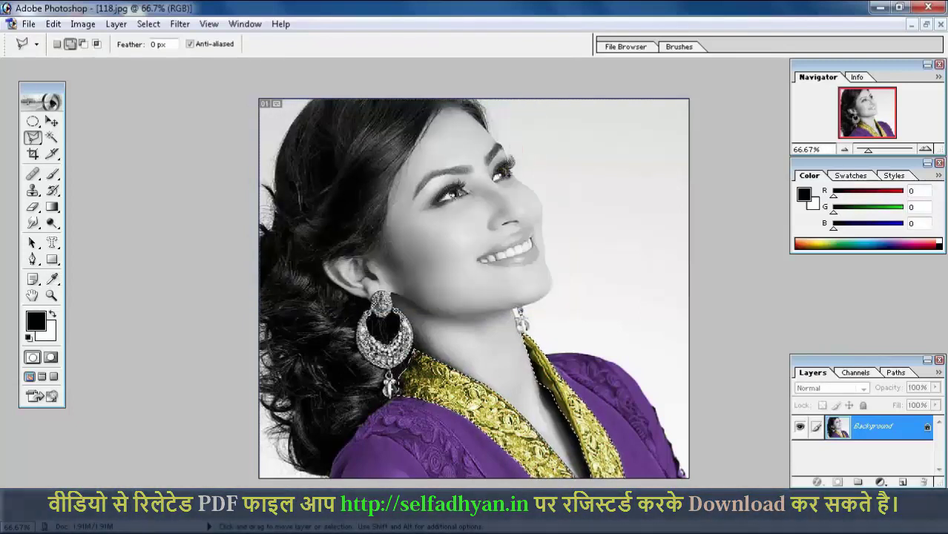
Step: Deselect the collar and trace the face from the ear, along the hairline and nose, to the chin
key(ctrl+d)
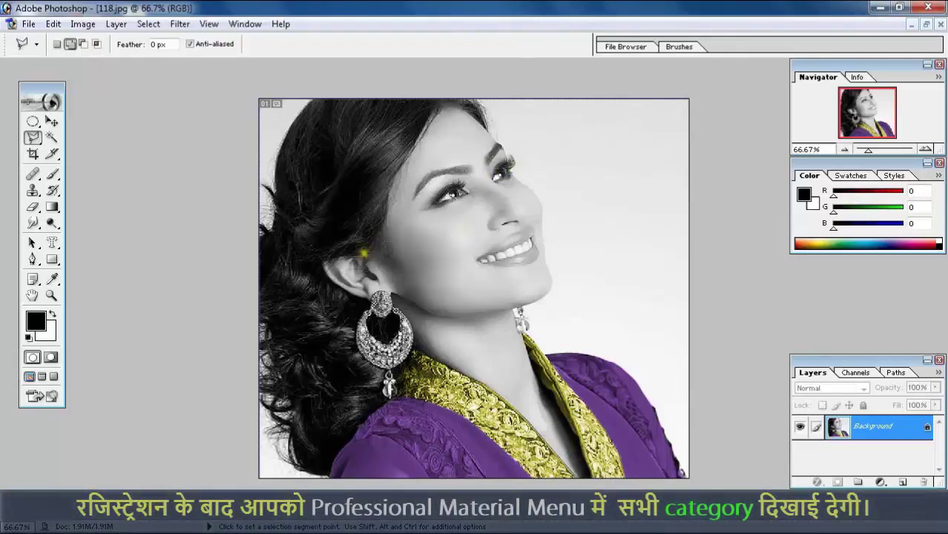
click(364, 253)
click(386, 219)
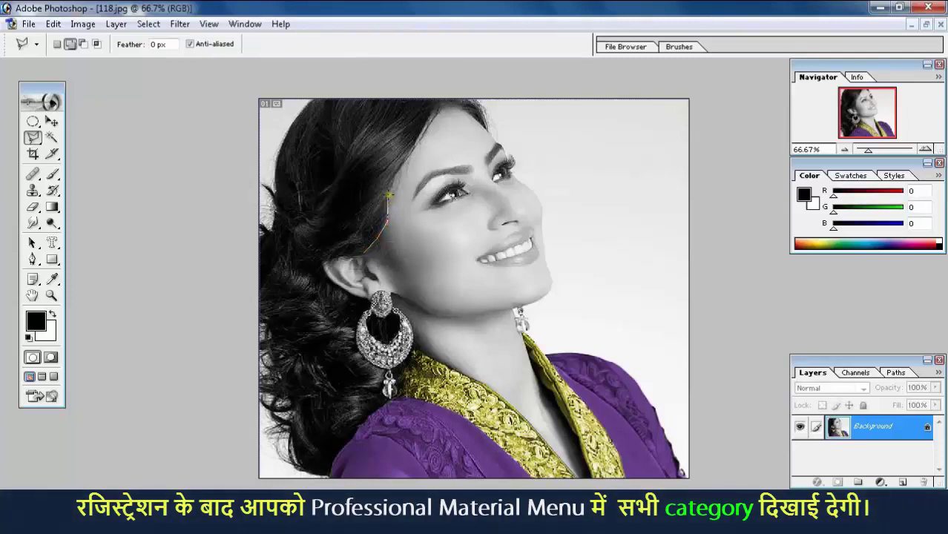
click(388, 194)
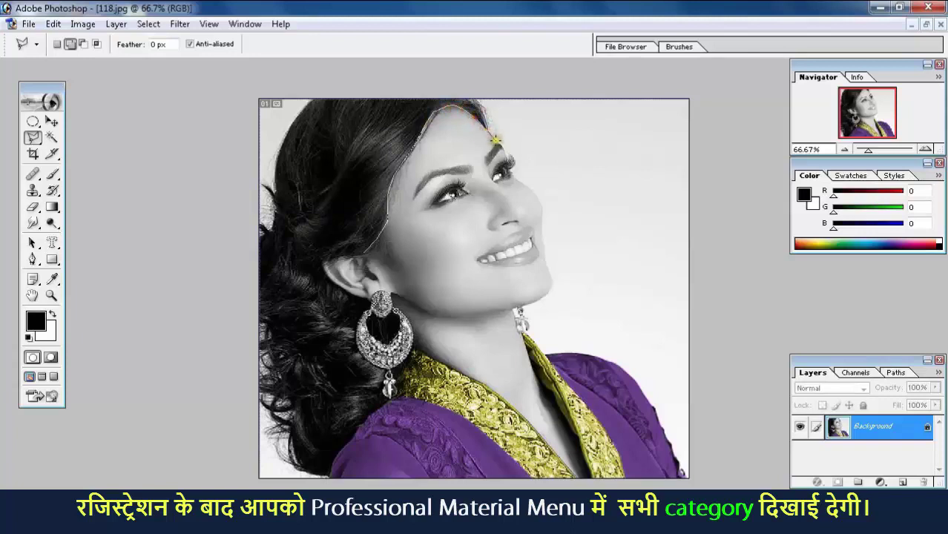
click(499, 144)
click(507, 157)
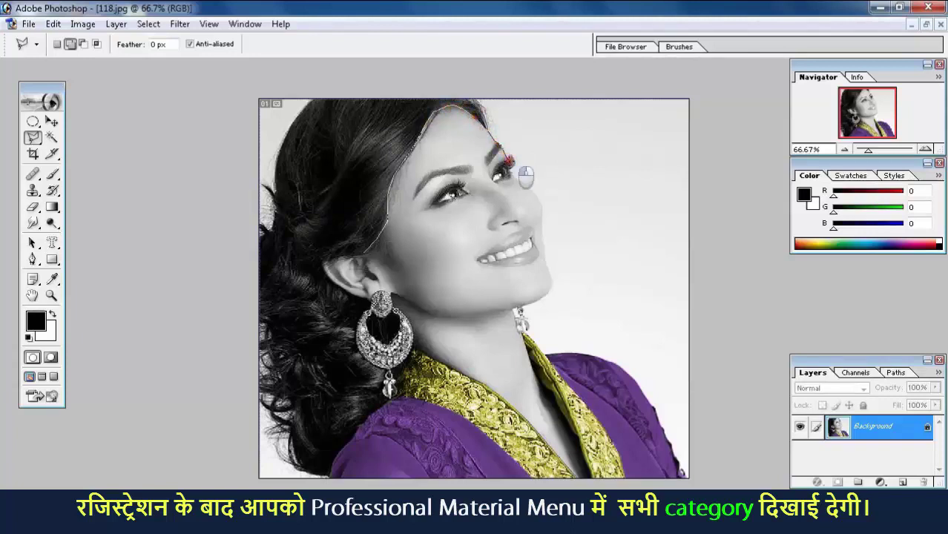
click(513, 174)
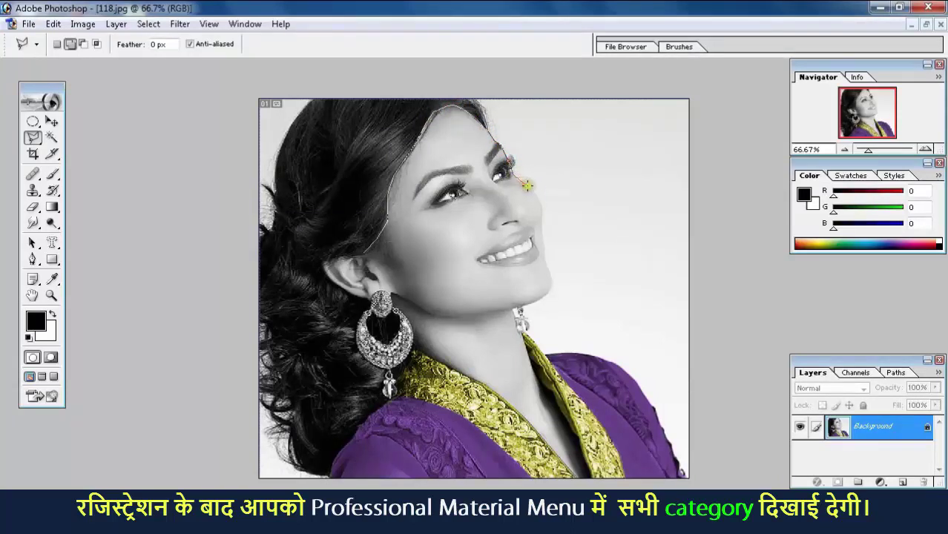
click(533, 194)
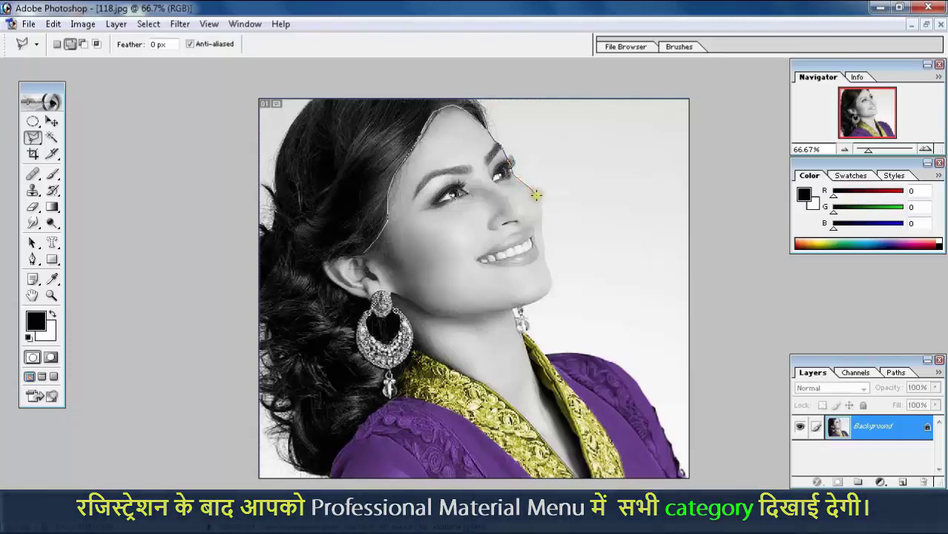
click(539, 211)
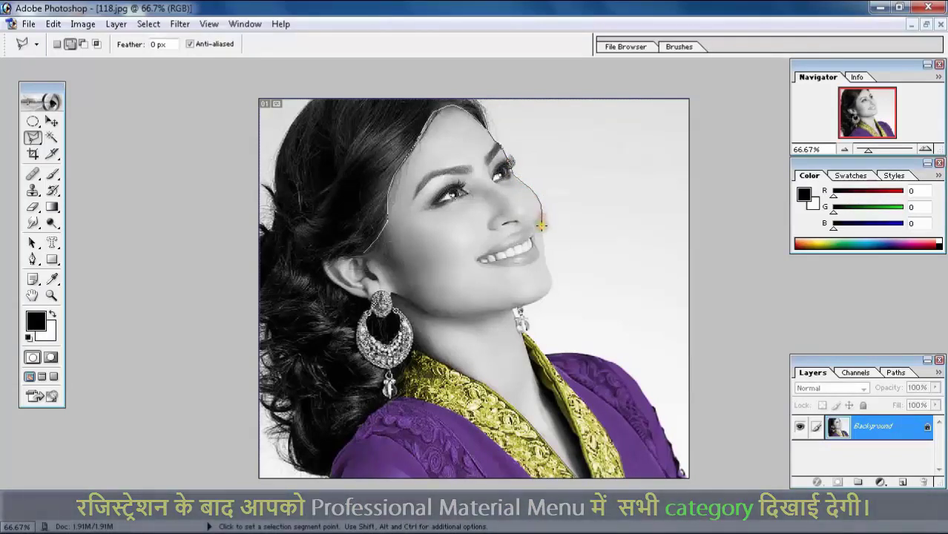
click(542, 225)
click(545, 249)
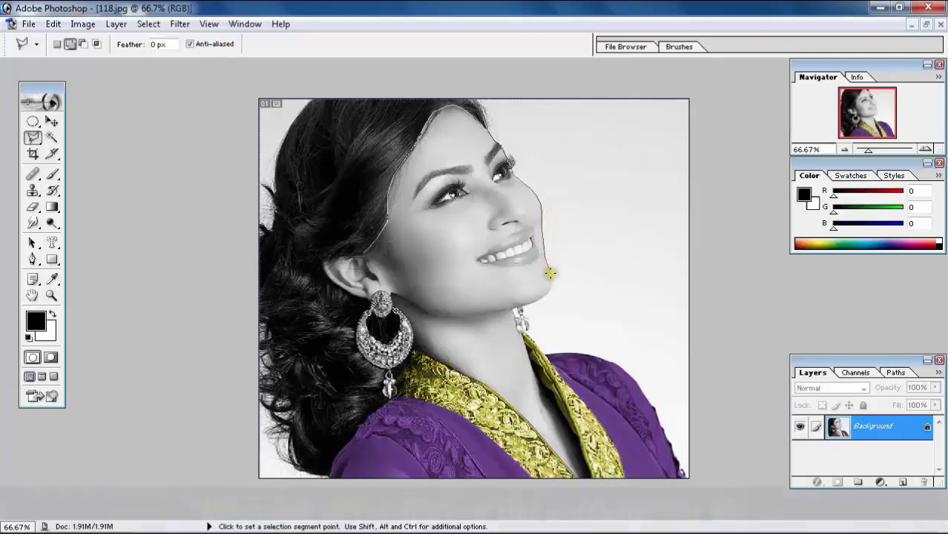
click(549, 273)
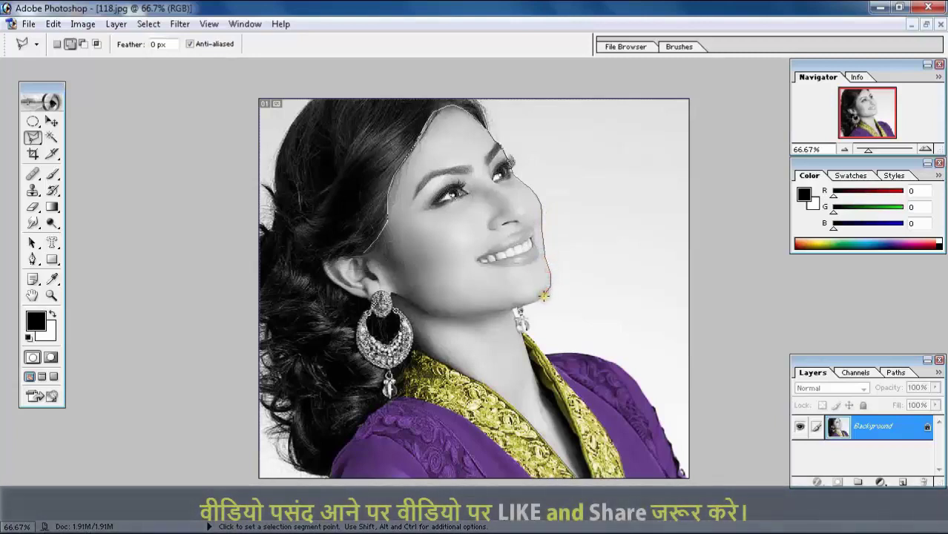
click(545, 294)
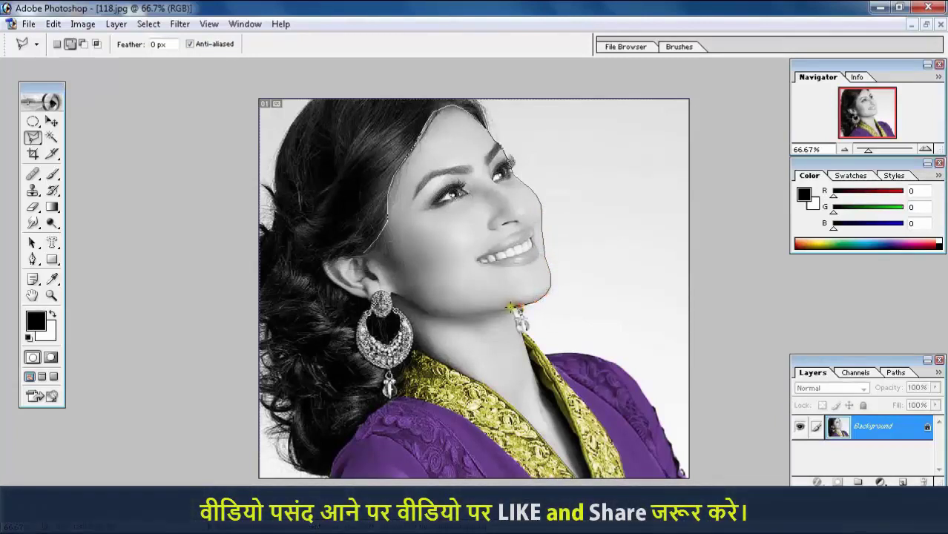
Step: Continue down the neck, back up the collar to the earring, and close the face-and-neck selection
click(521, 330)
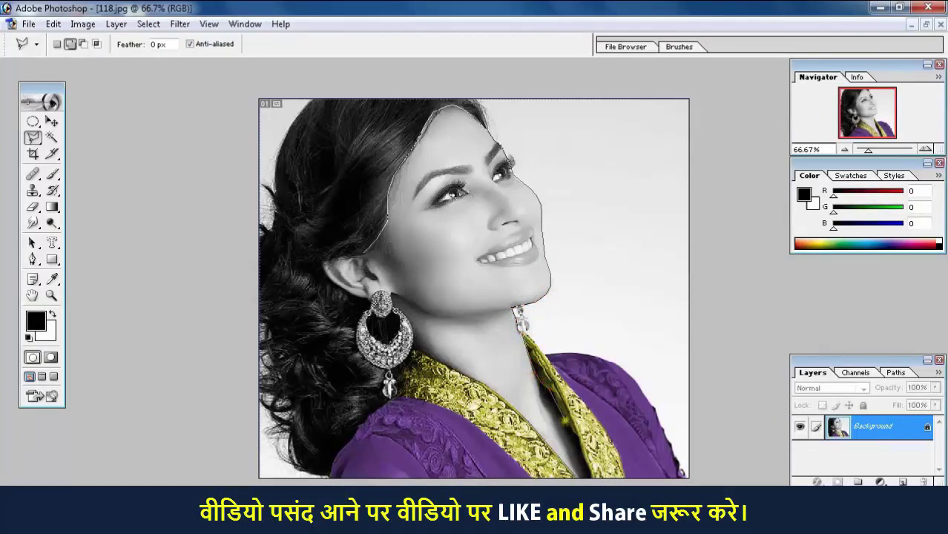
click(575, 435)
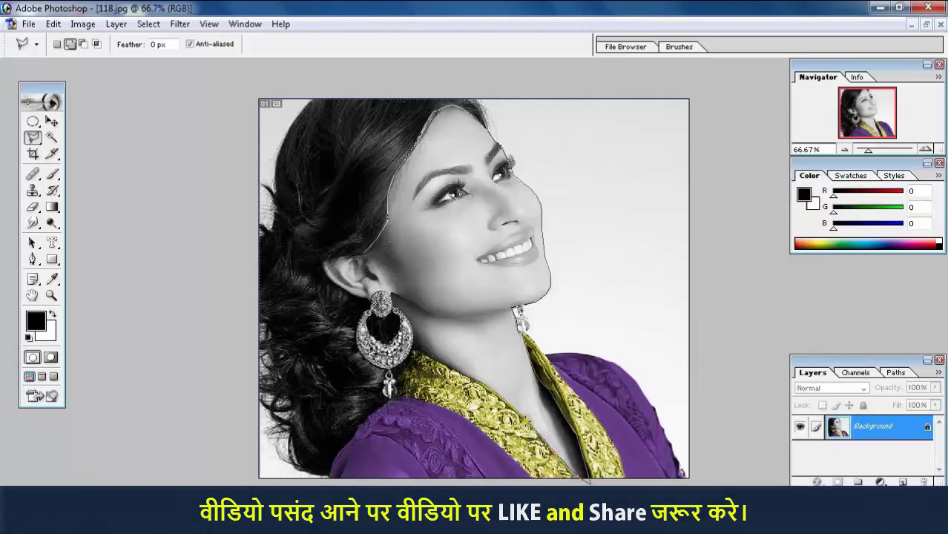
click(471, 379)
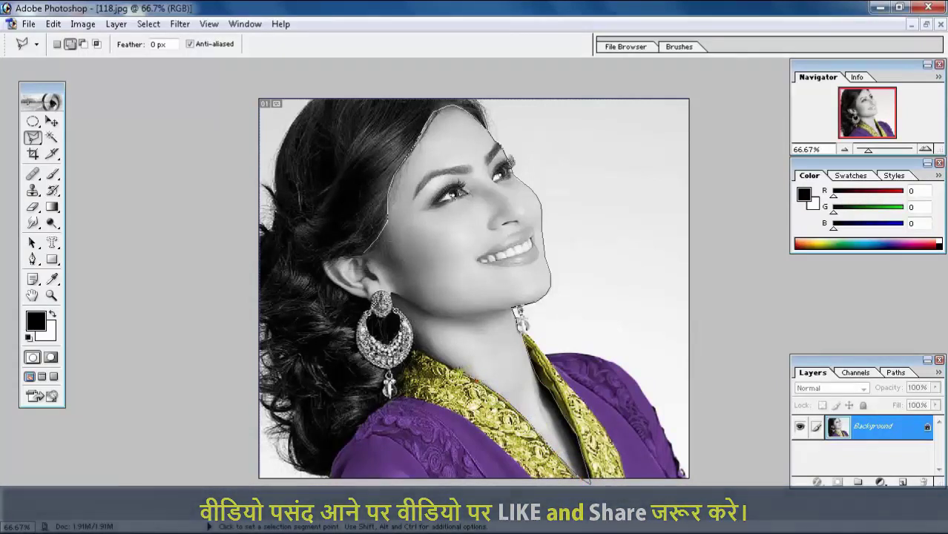
click(412, 349)
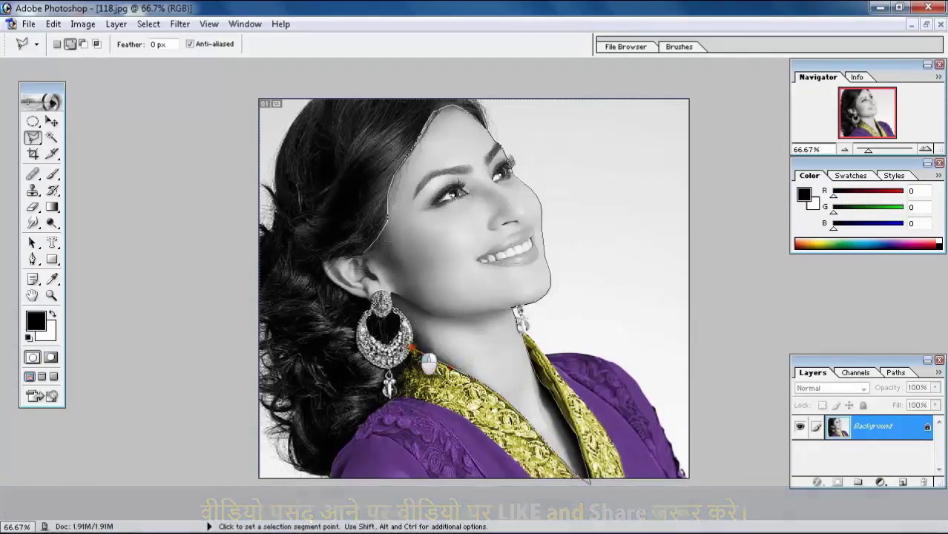
click(401, 312)
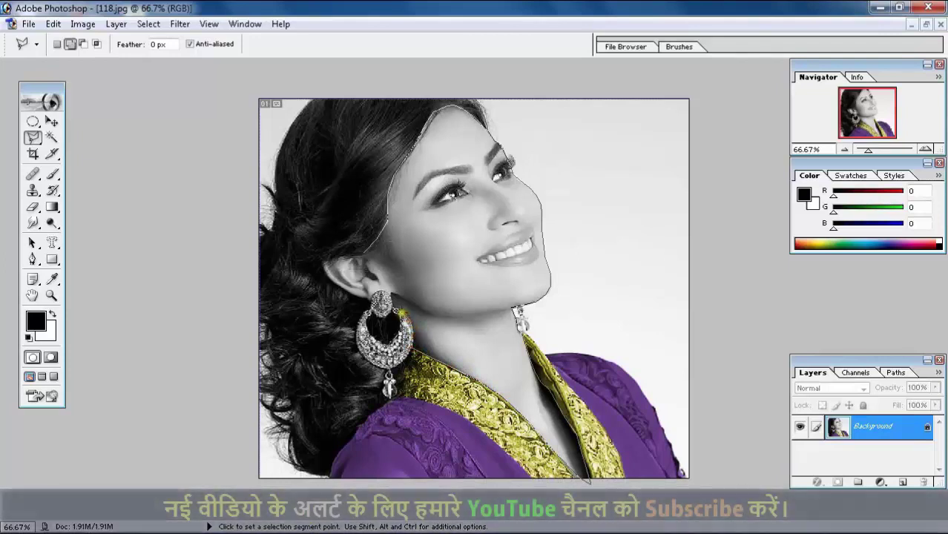
click(390, 297)
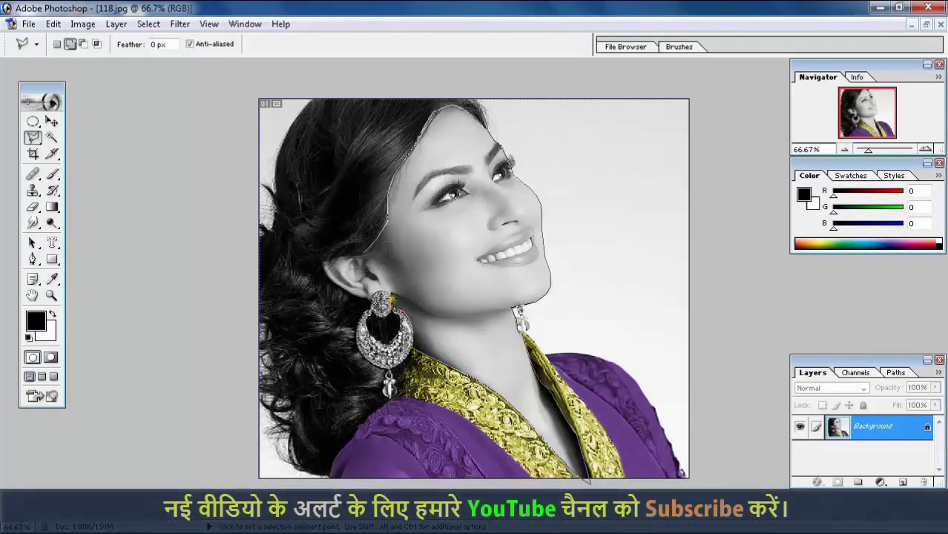
click(388, 291)
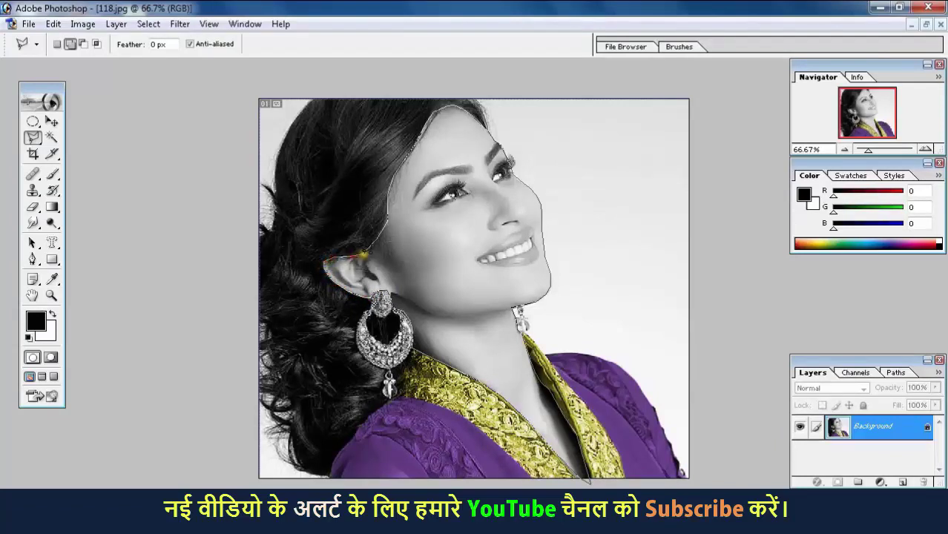
click(363, 255)
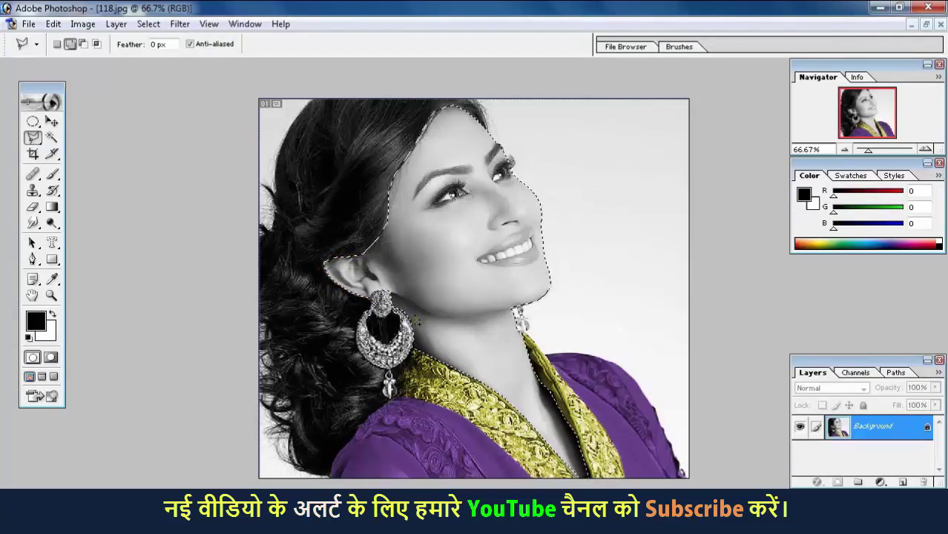
key(ctrl+u)
Step: Colorize the face, ear and neck a warm skin tone at Hue 16, Saturation 25
drag(321, 109, 349, 50)
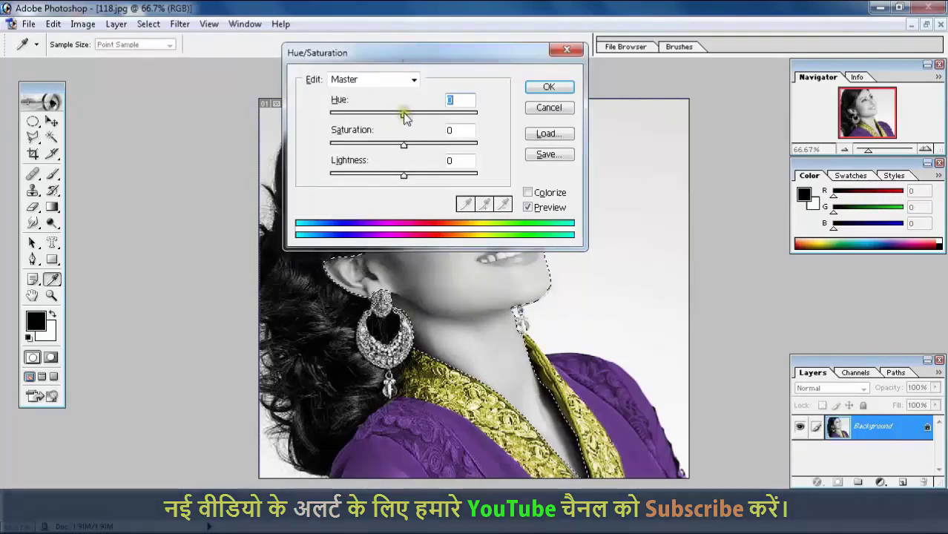
click(527, 192)
drag(469, 59, 783, 107)
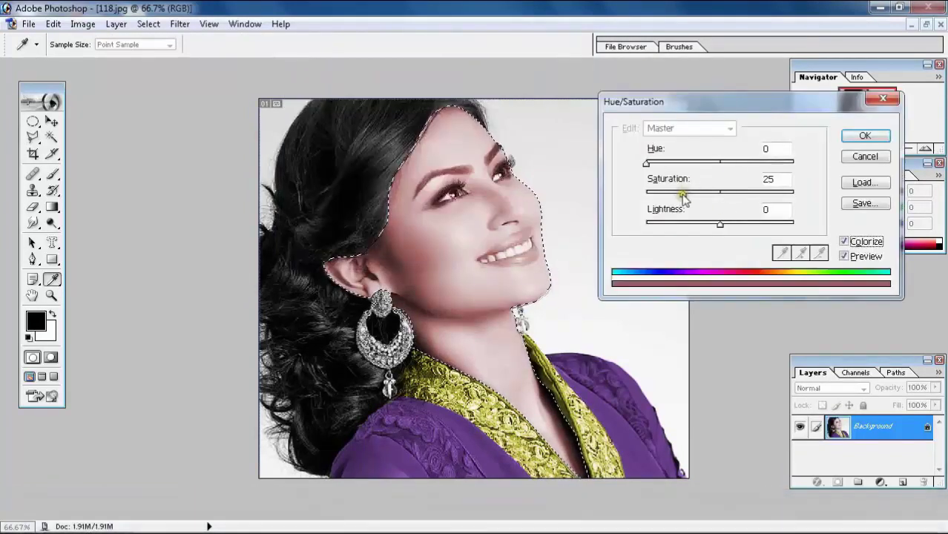
drag(682, 193, 686, 194)
drag(652, 163, 654, 163)
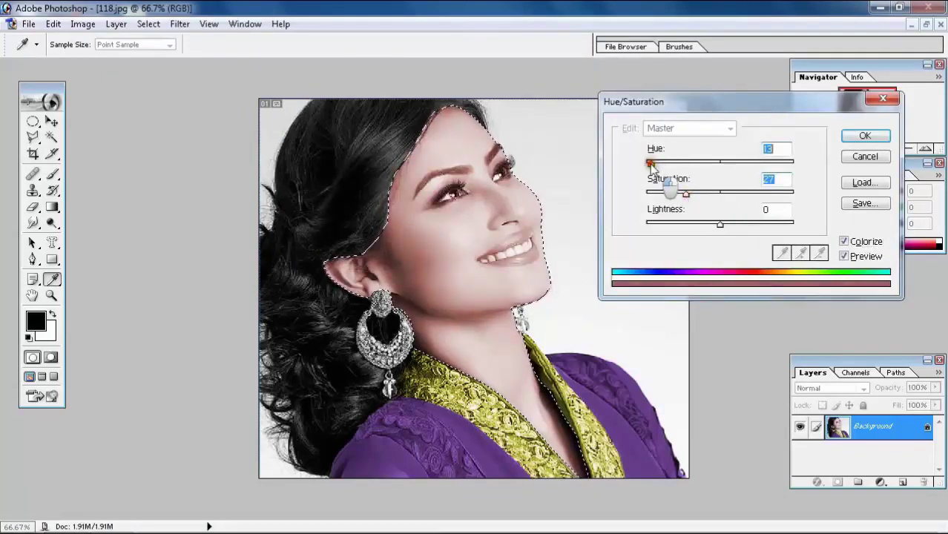
drag(686, 193, 688, 194)
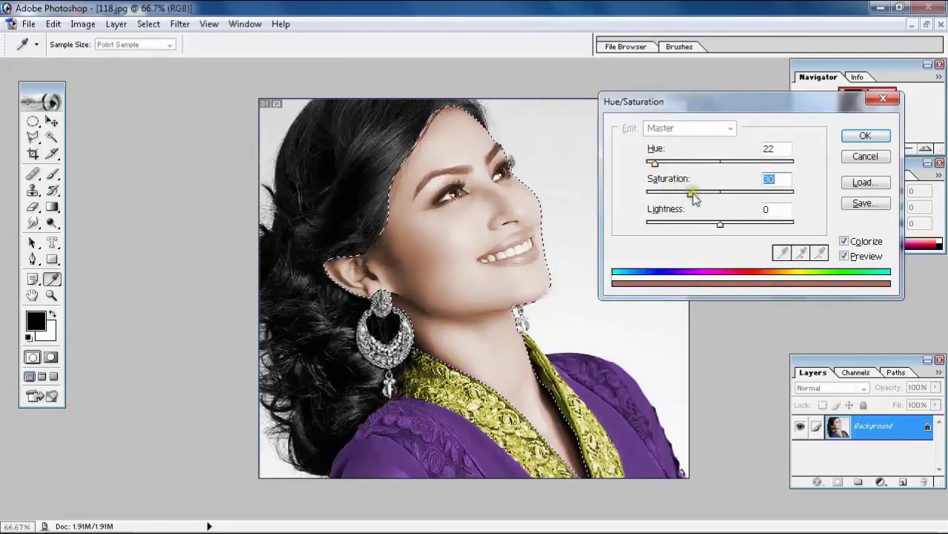
drag(653, 164, 650, 164)
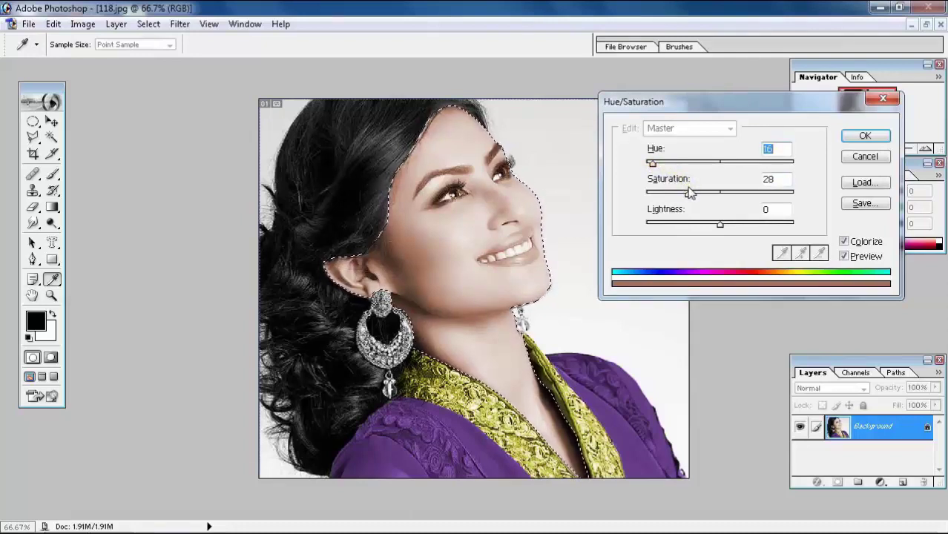
key(Up)
key(Up)
key(Up)
key(Up)
key(Up)
key(Up)
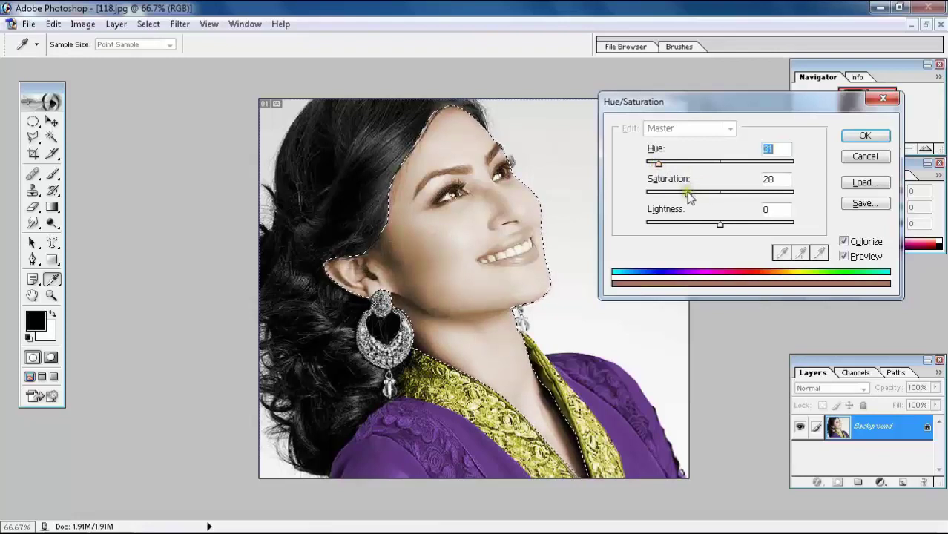
drag(690, 195, 684, 195)
key(shift+Tab)
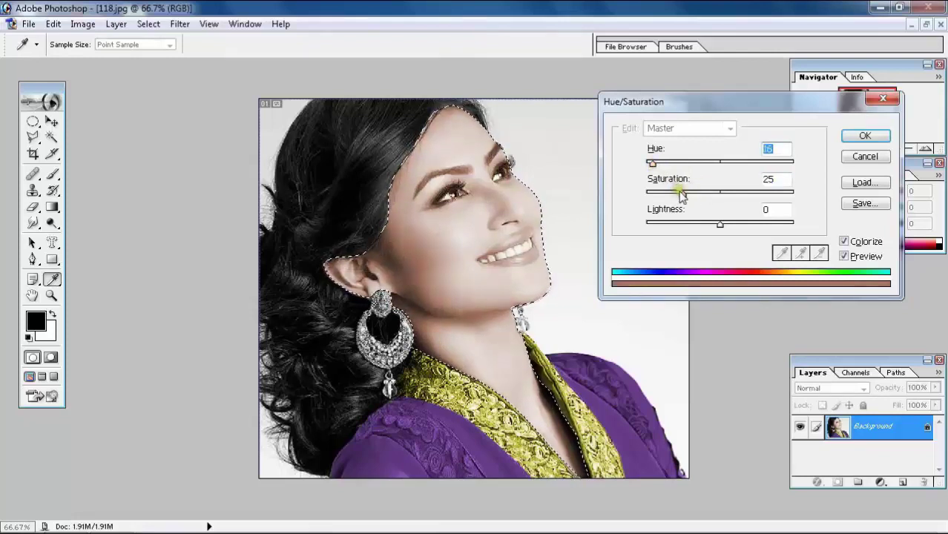
text(16)
click(864, 137)
Step: Clear the face selection and zoom in on the large left earring
key(l)
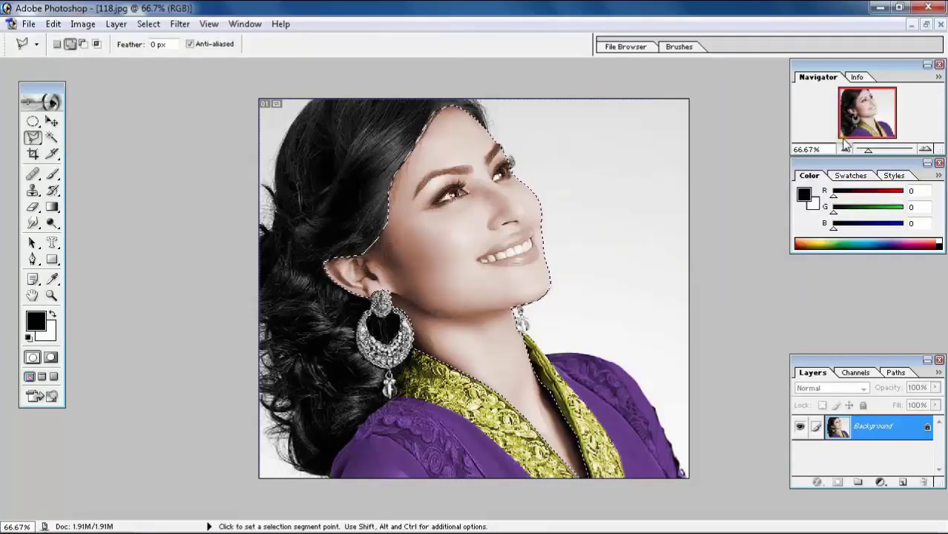
key(ctrl+d)
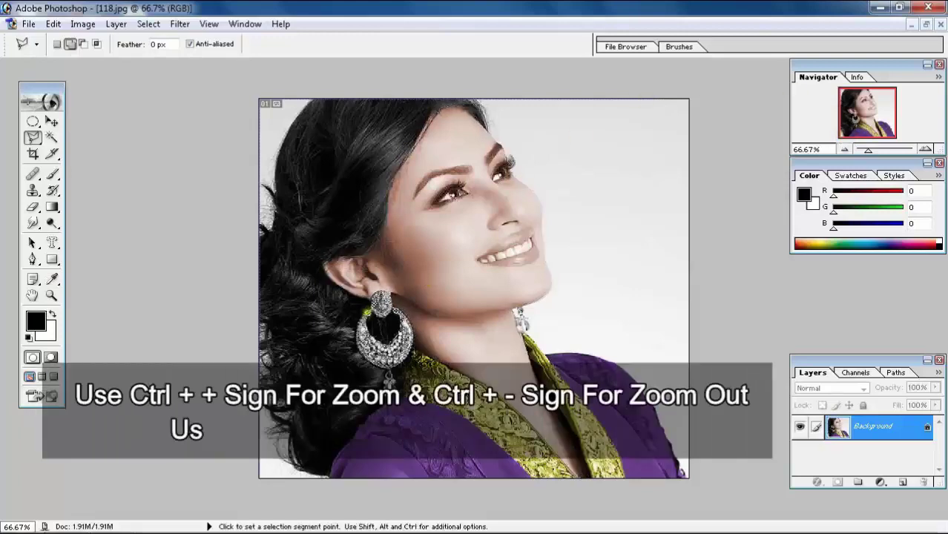
key(ctrl+plus)
key(ctrl+plus)
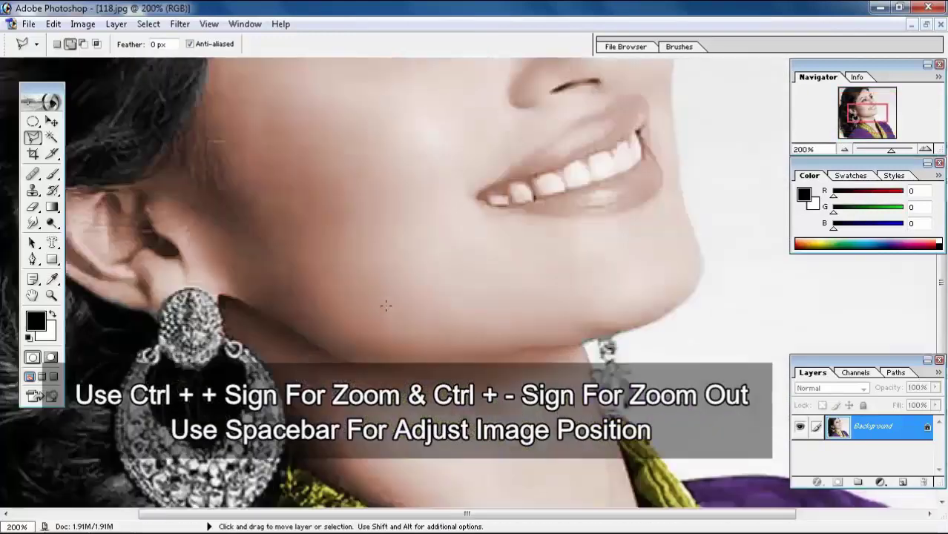
drag(273, 225, 351, 99)
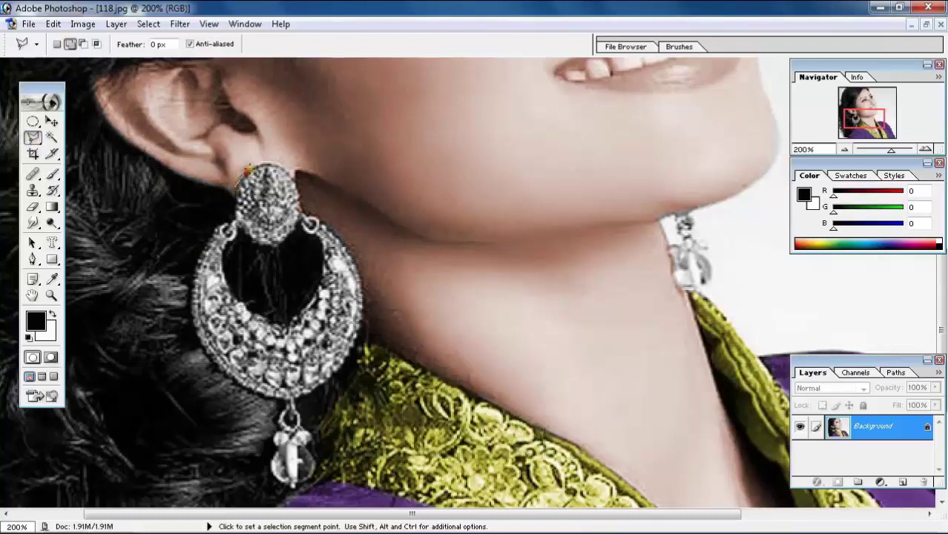
Step: Outline the earring from its top down the right edge and around the pendant crystal
click(270, 161)
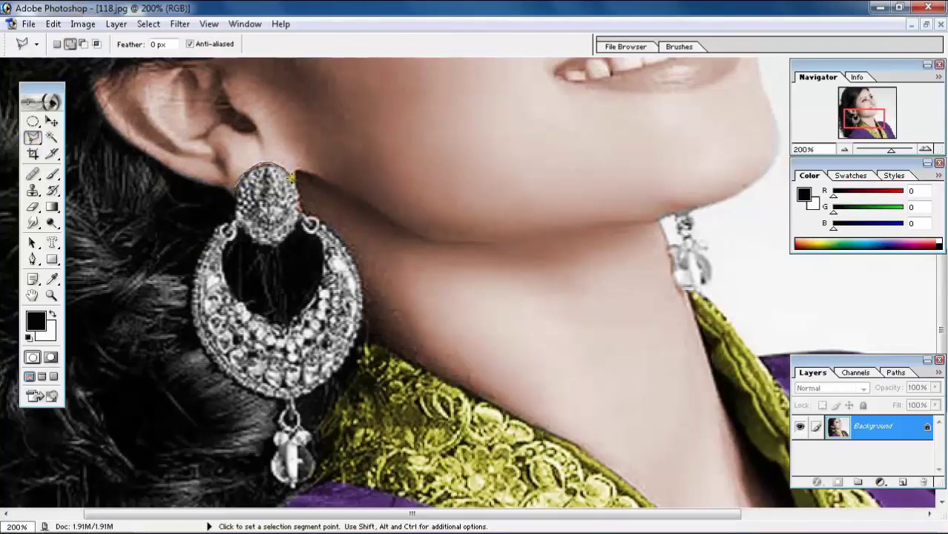
click(296, 190)
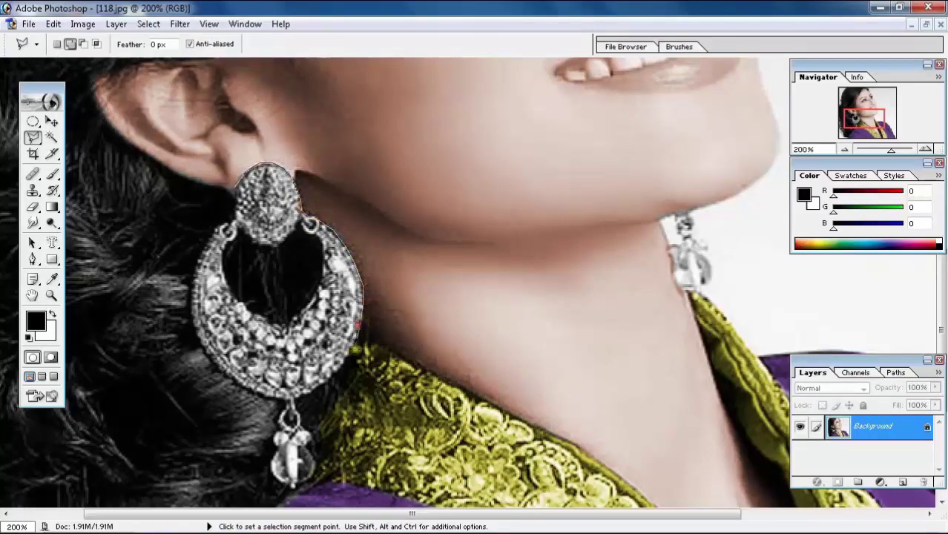
click(361, 324)
click(338, 369)
click(318, 385)
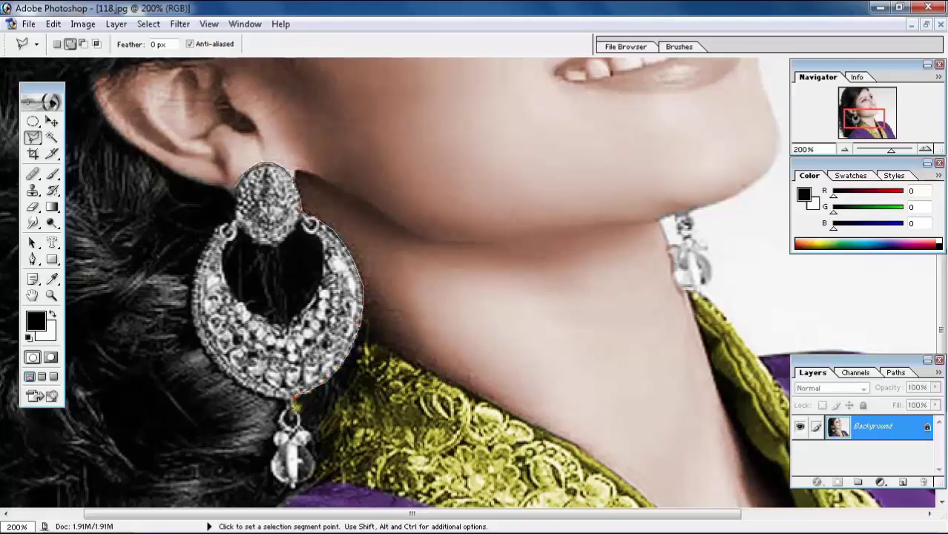
click(297, 399)
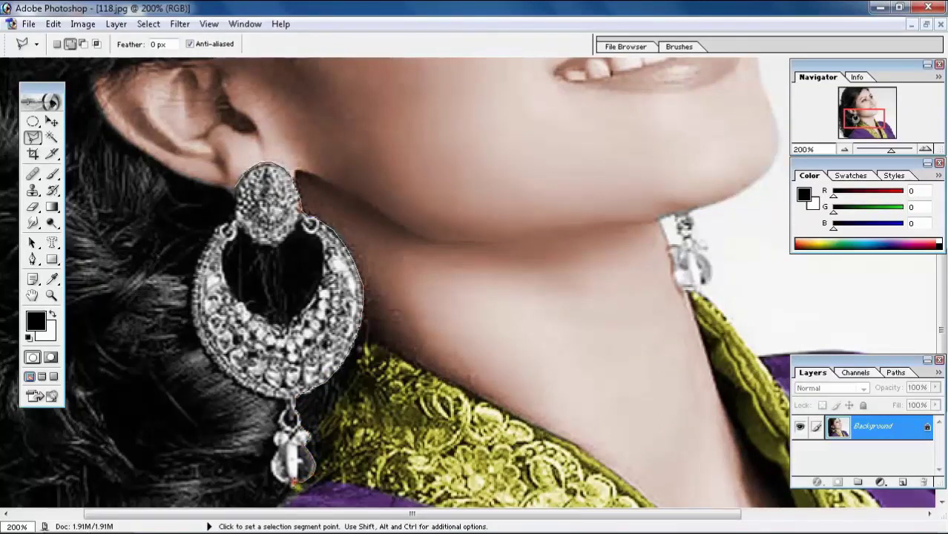
click(303, 482)
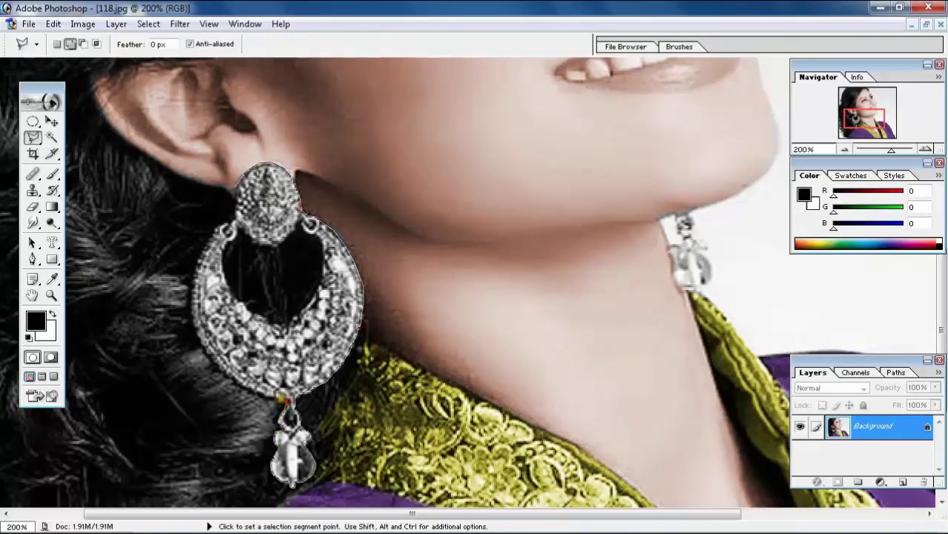
Step: Trace up the earring's left side and close the outline around the whole earring
click(256, 393)
click(236, 378)
click(215, 360)
click(198, 340)
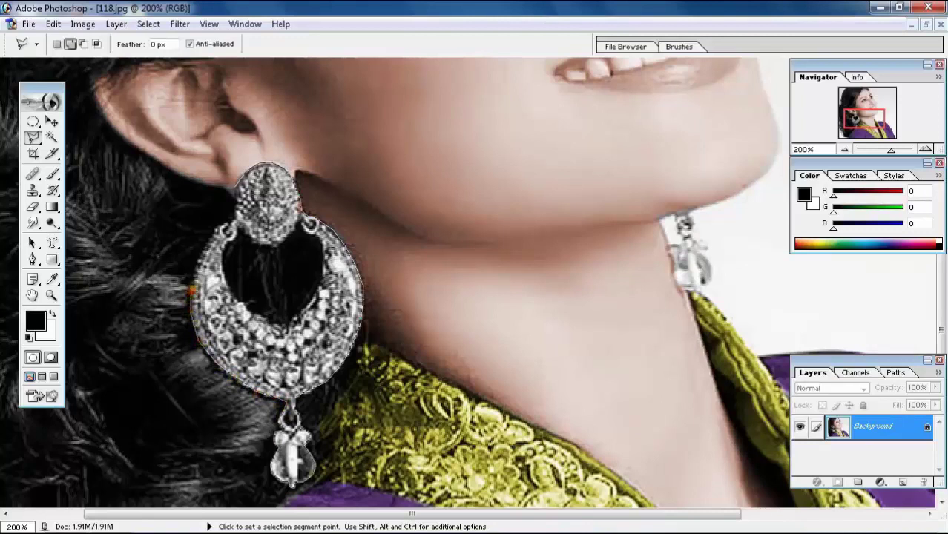
click(192, 289)
click(200, 251)
click(226, 221)
click(233, 191)
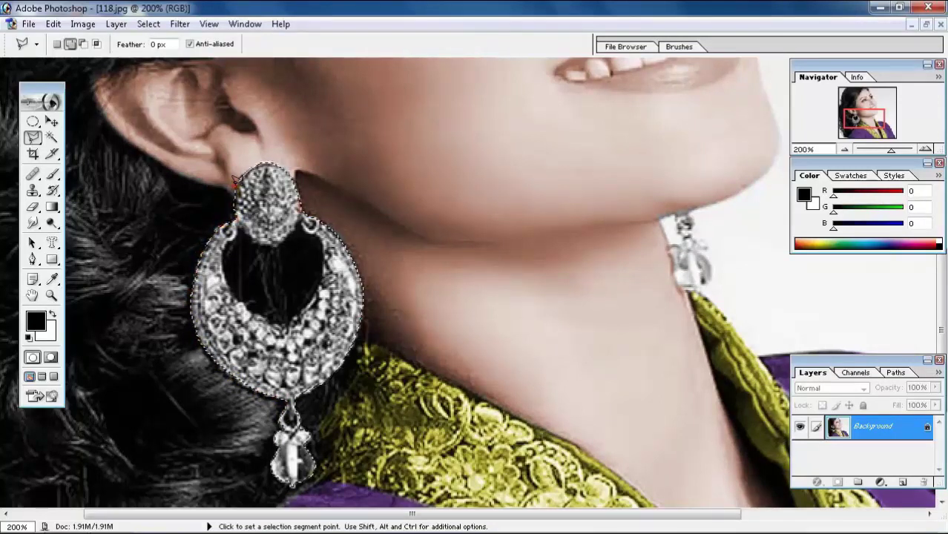
click(83, 45)
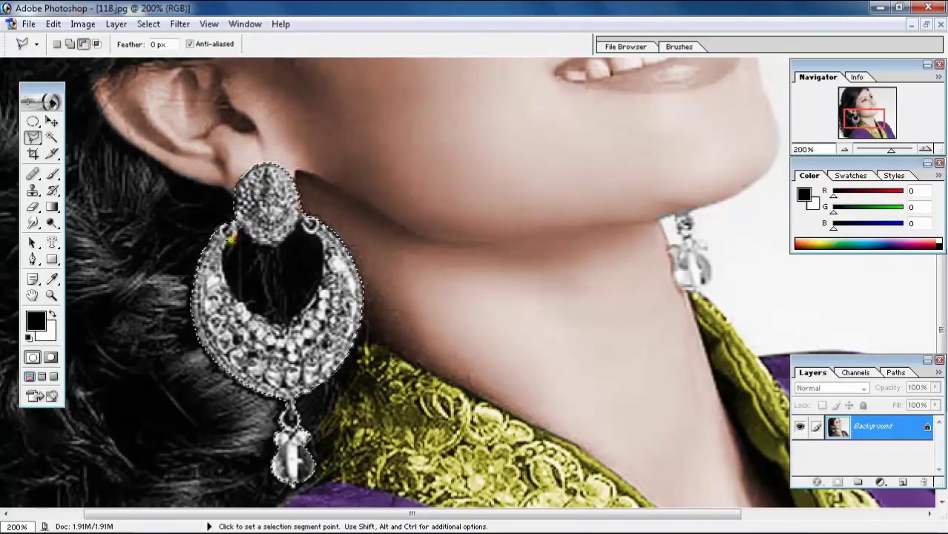
Step: Exclude the large earring's dark inner hole and add the small right earring to the selection
click(227, 239)
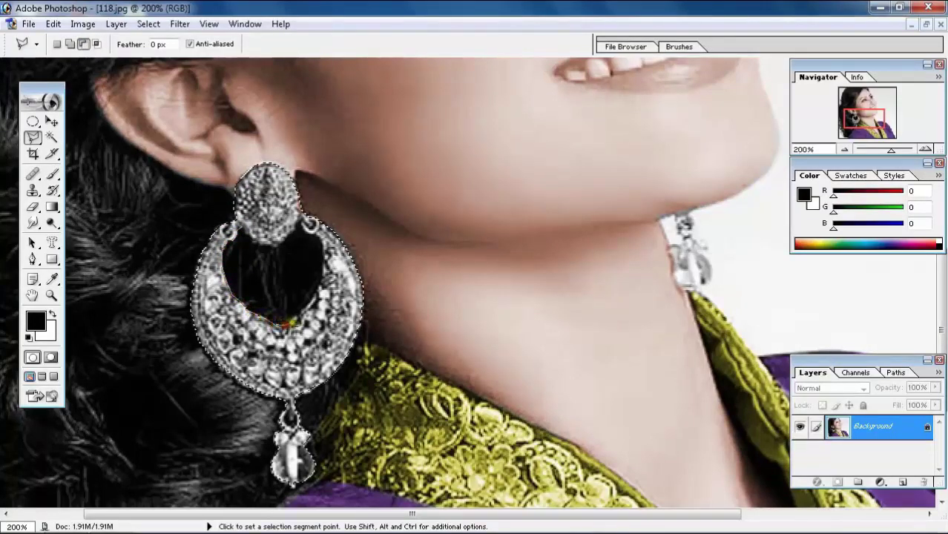
click(311, 300)
click(324, 256)
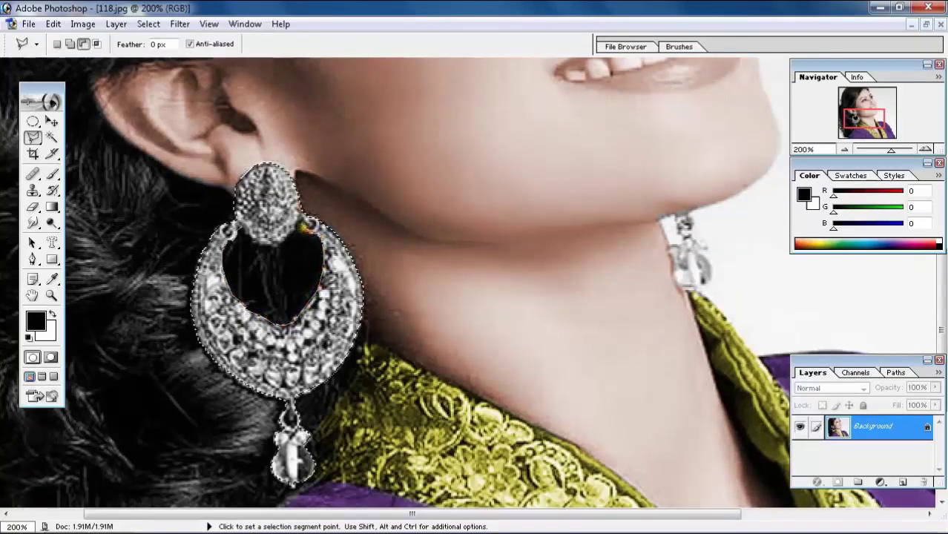
click(299, 223)
click(276, 241)
click(242, 232)
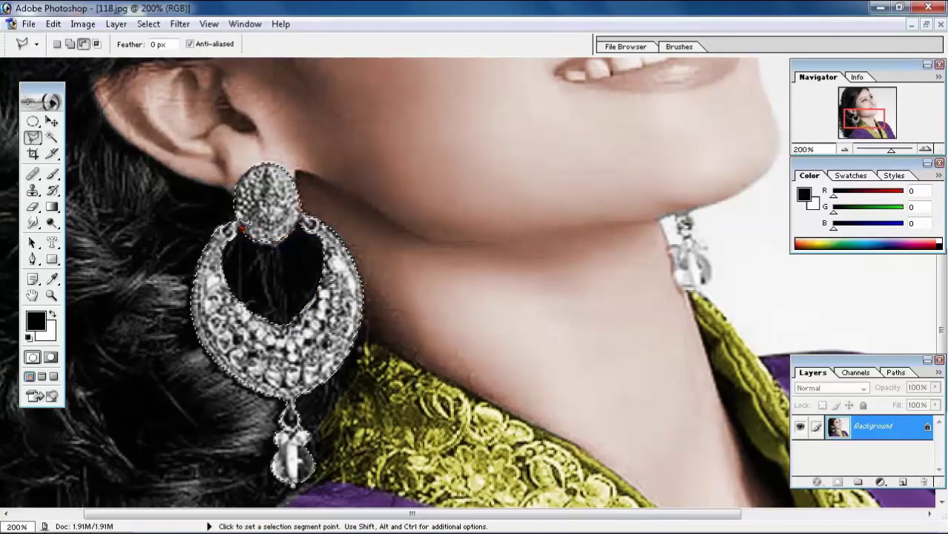
click(69, 44)
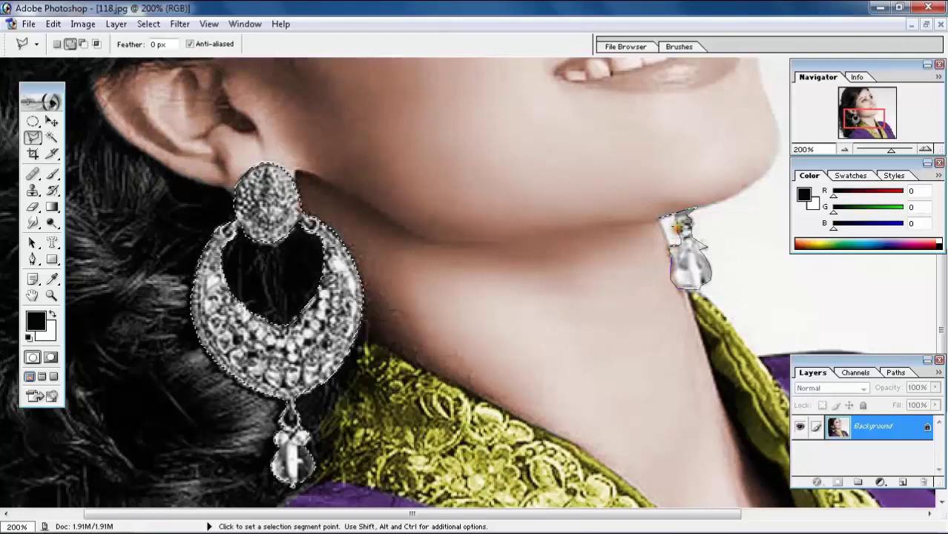
click(661, 213)
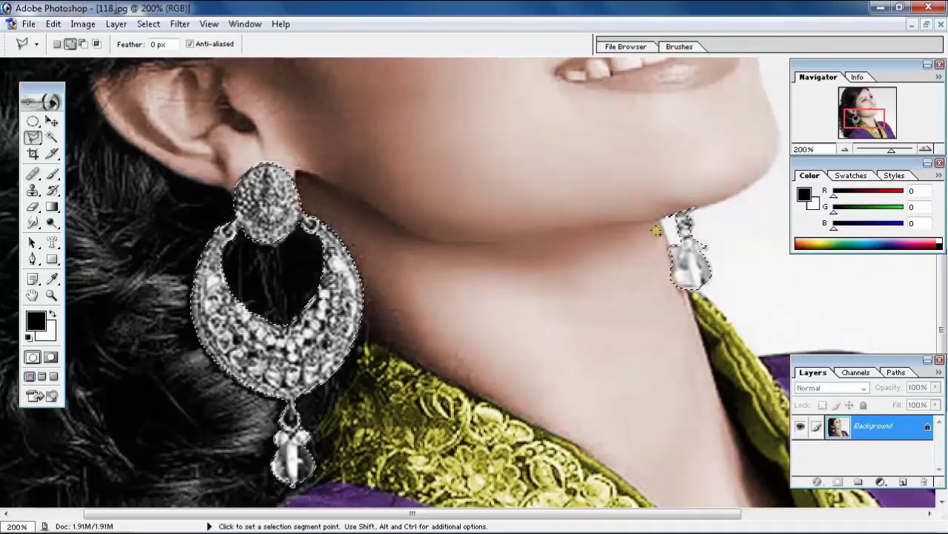
Step: Colorize both earrings purple with Hue about 250 and Saturation about 40, then deselect
key(ctrl+u)
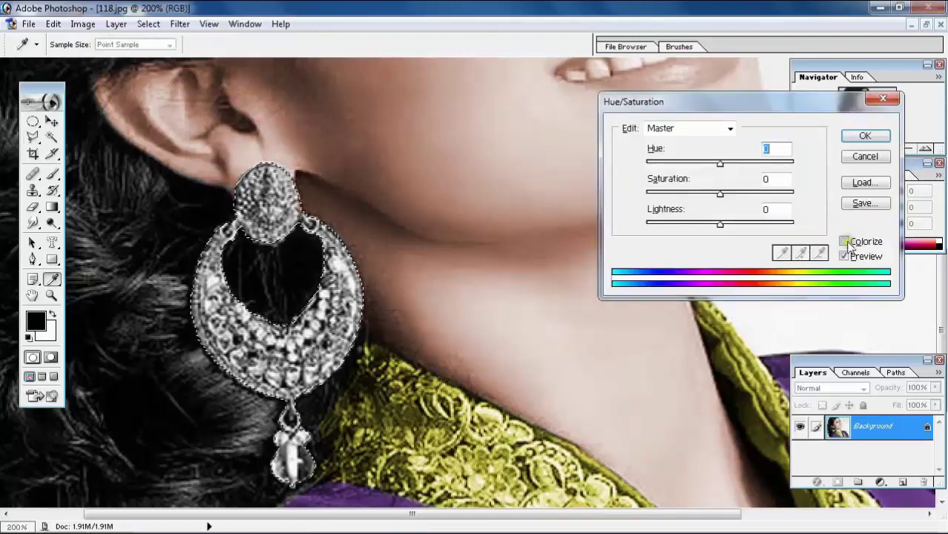
click(843, 241)
drag(723, 163, 749, 163)
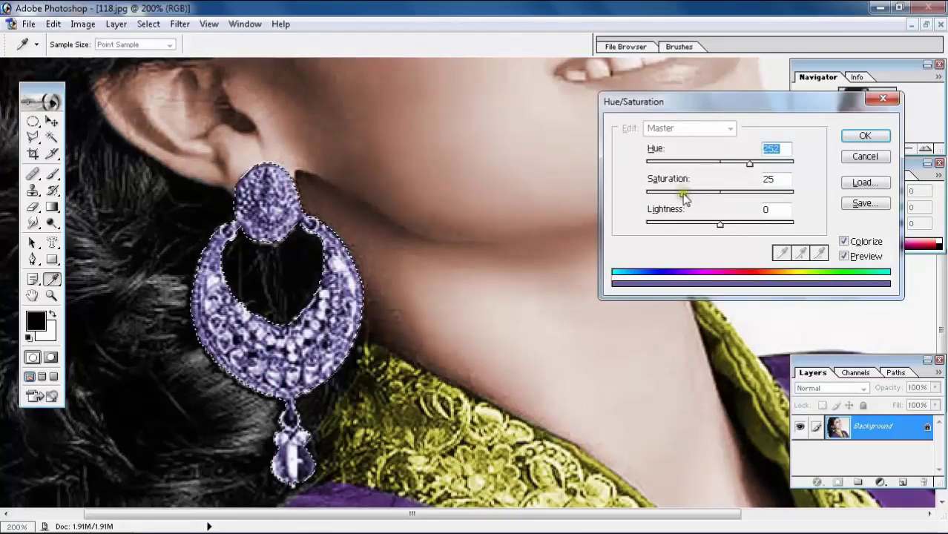
drag(683, 192, 705, 193)
click(750, 165)
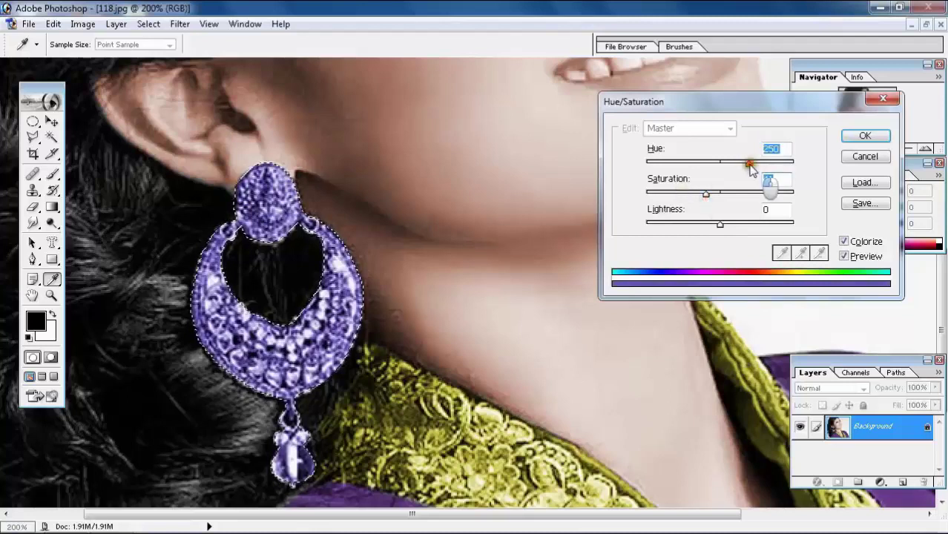
click(865, 135)
key(l)
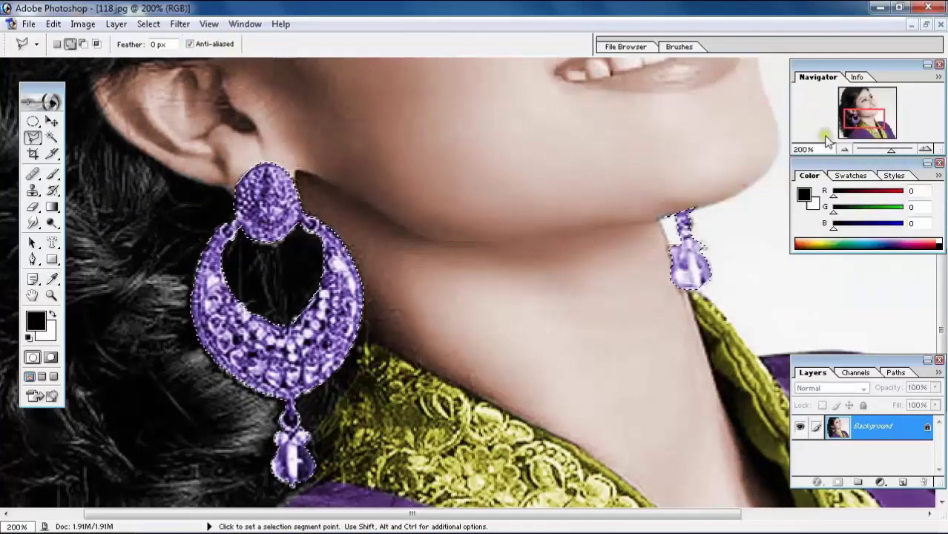
key(ctrl+d)
Step: Fit the whole portrait on screen and select the Magic Wand tool
key(ctrl+0)
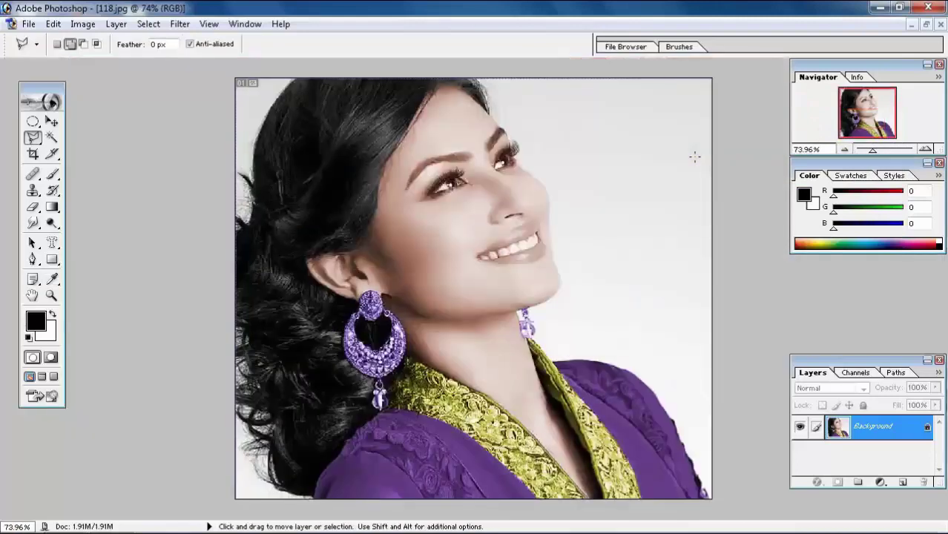
key(w)
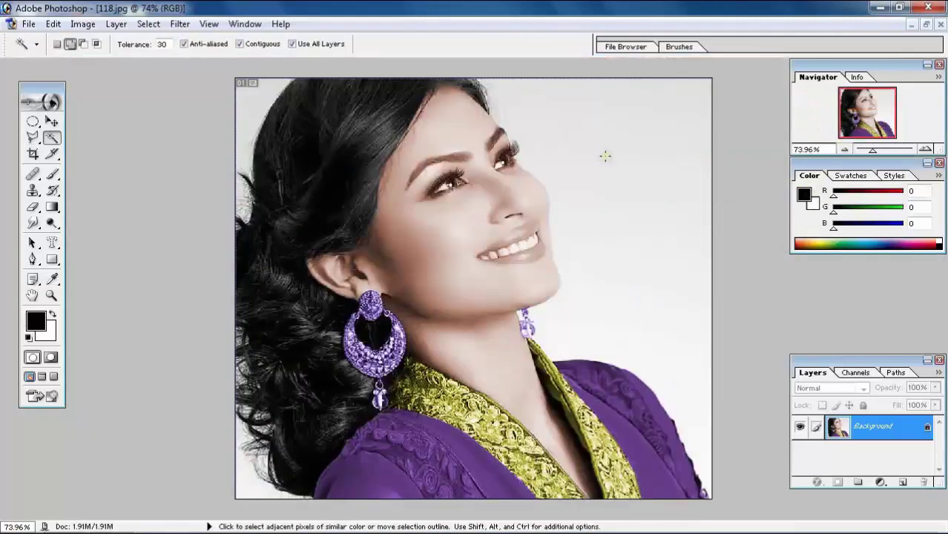